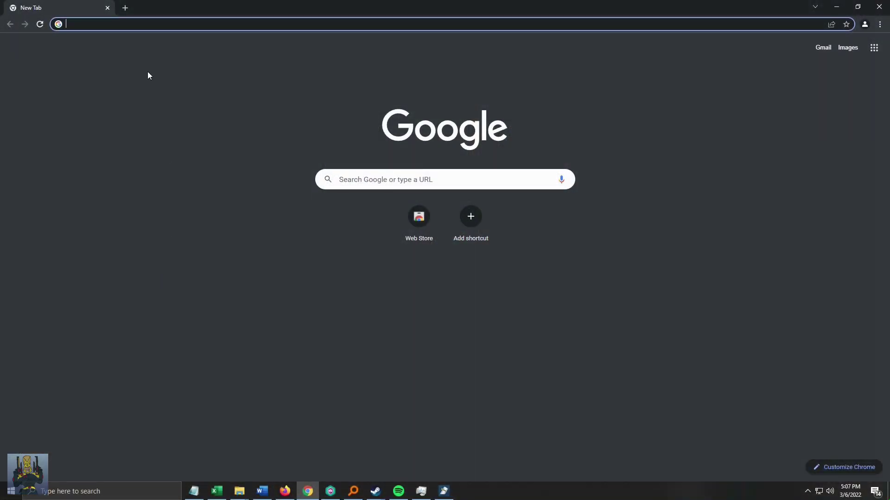
Search the web for "coolors", open the Coolors site and start its palette generator
{"action": "type", "text": "coolors"}
{"action": "key", "text": "Return"}
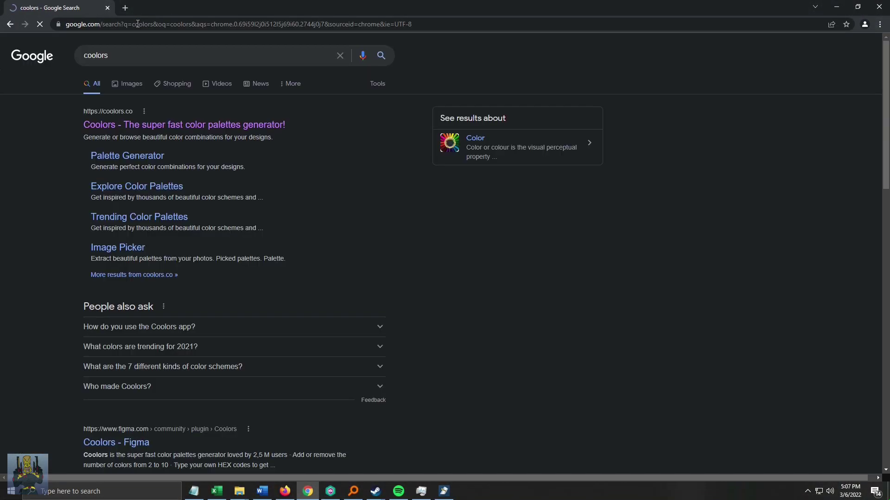
{"action": "left_click", "coordinate": [213, 125]}
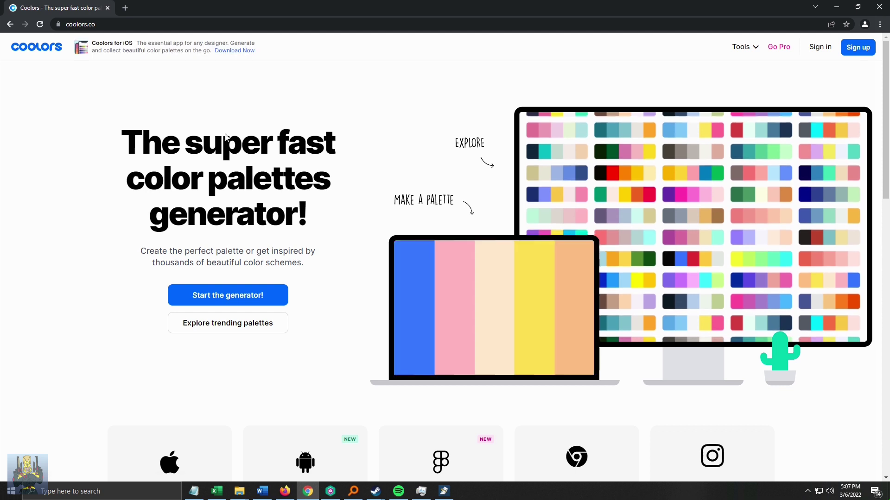
{"action": "left_click", "coordinate": [246, 305]}
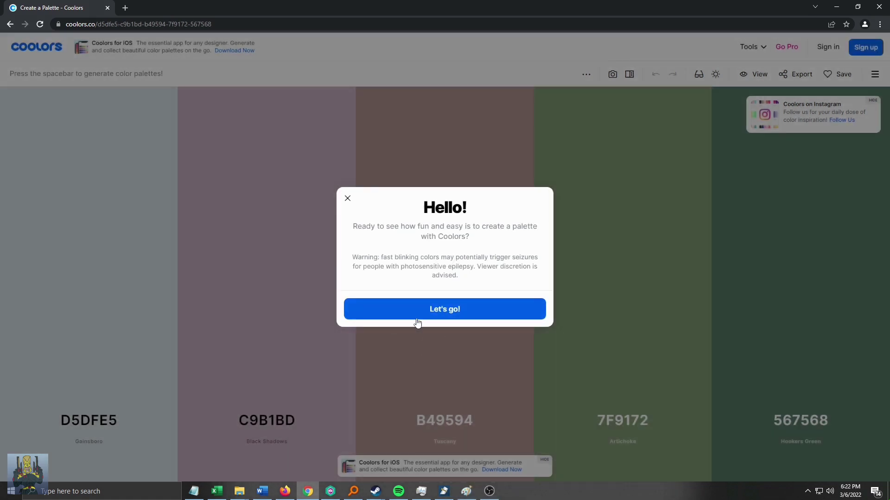
Begin the introductory tutorial and generate several random color palettes
{"action": "left_click", "coordinate": [450, 310]}
{"action": "key", "text": "space"}
{"action": "key", "text": "space"}
{"action": "key", "text": "space"}
{"action": "key", "text": "space"}
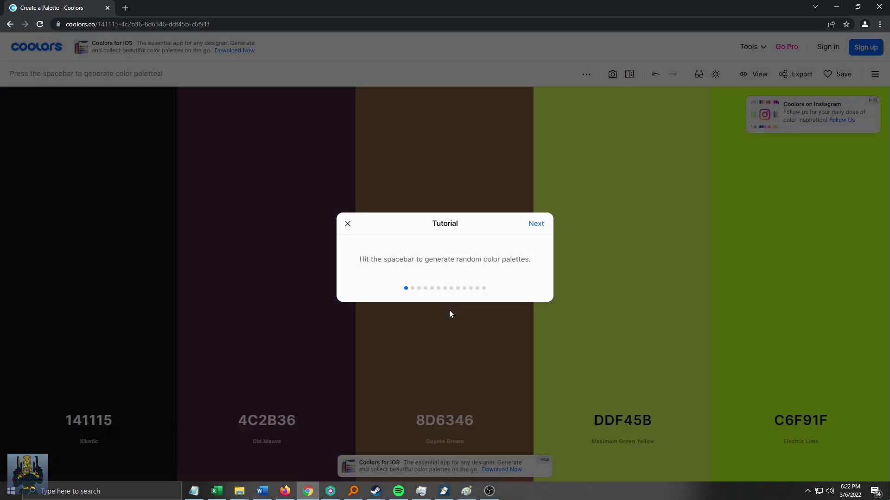
{"action": "key", "text": "space"}
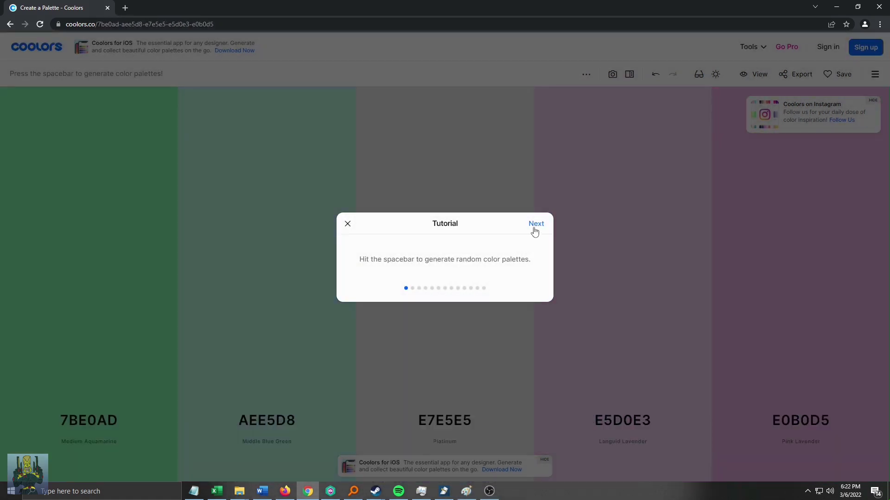
Advance the tutorial to locking the first color, A4036F, and generate several palettes around it
{"action": "left_click", "coordinate": [536, 224]}
{"action": "key", "text": "space"}
{"action": "key", "text": "space"}
{"action": "key", "text": "space"}
{"action": "key", "text": "space"}
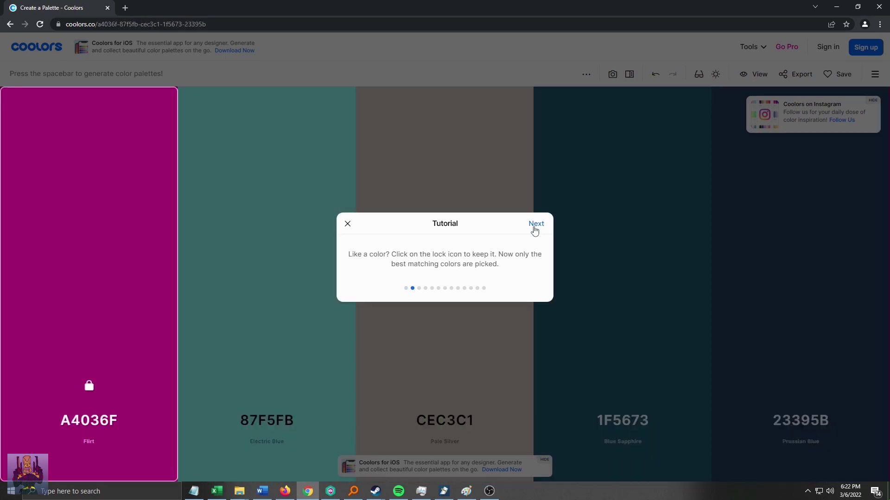
{"action": "key", "text": "space"}
{"action": "key", "text": "space"}
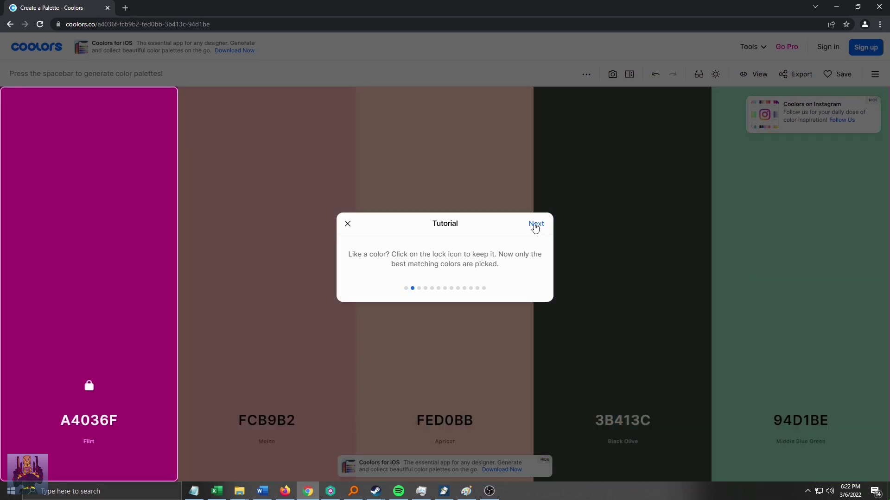
Advance the tutorial to locking the second color, 000000, and regenerate the remaining three colors several times
{"action": "left_click", "coordinate": [536, 224]}
{"action": "key", "text": "space"}
{"action": "key", "text": "space"}
{"action": "key", "text": "space"}
{"action": "key", "text": "space"}
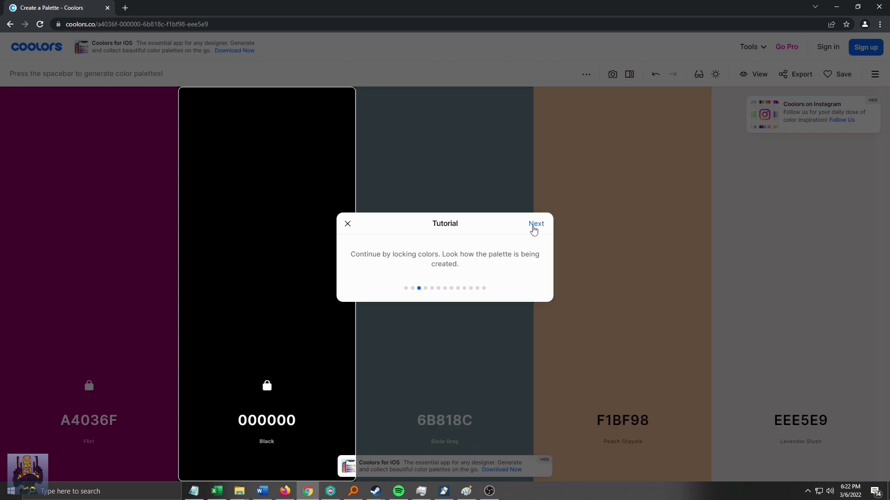
{"action": "key", "text": "space"}
{"action": "key", "text": "space"}
{"action": "key", "text": "space"}
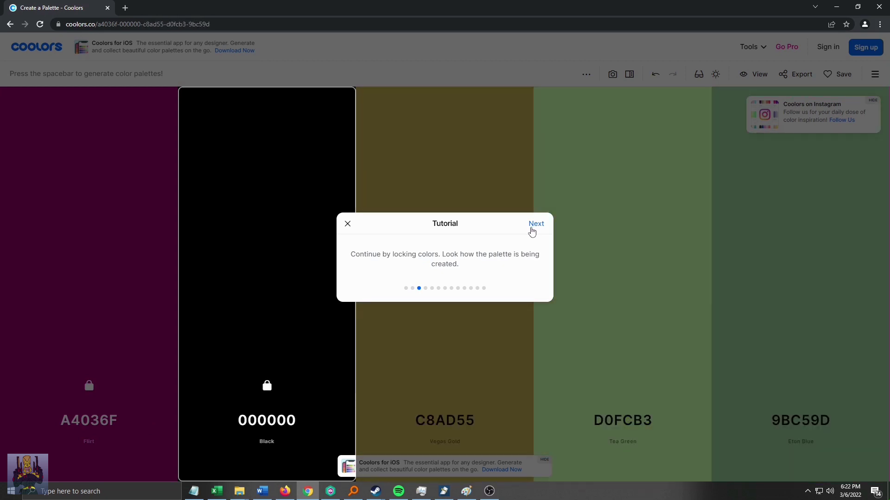
Advance the tutorial to locking the third color, F9DC5C, and regenerate the last two colors repeatedly
{"action": "left_click", "coordinate": [532, 230]}
{"action": "key", "text": "space"}
{"action": "key", "text": "space"}
{"action": "key", "text": "space"}
{"action": "key", "text": "space"}
{"action": "key", "text": "space"}
{"action": "key", "text": "space"}
{"action": "key", "text": "space"}
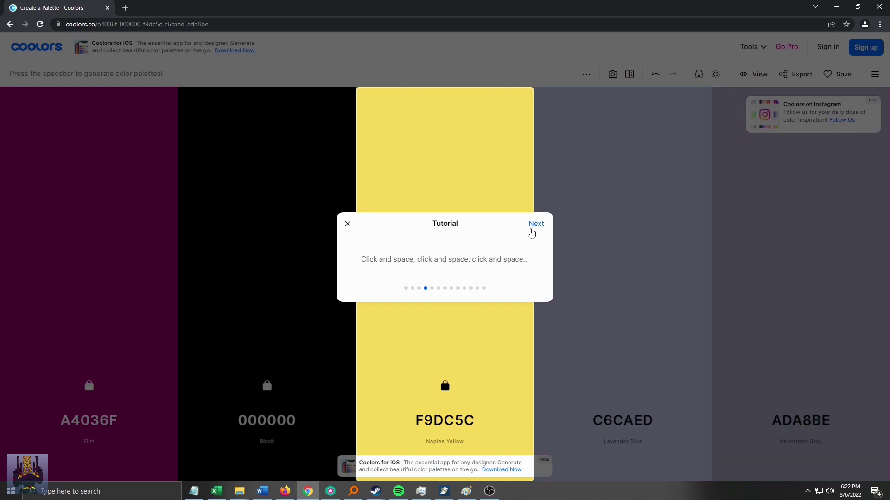
Advance the tutorial to locking the fourth color, D36135, and regenerate only the fifth color several times
{"action": "left_click", "coordinate": [531, 232]}
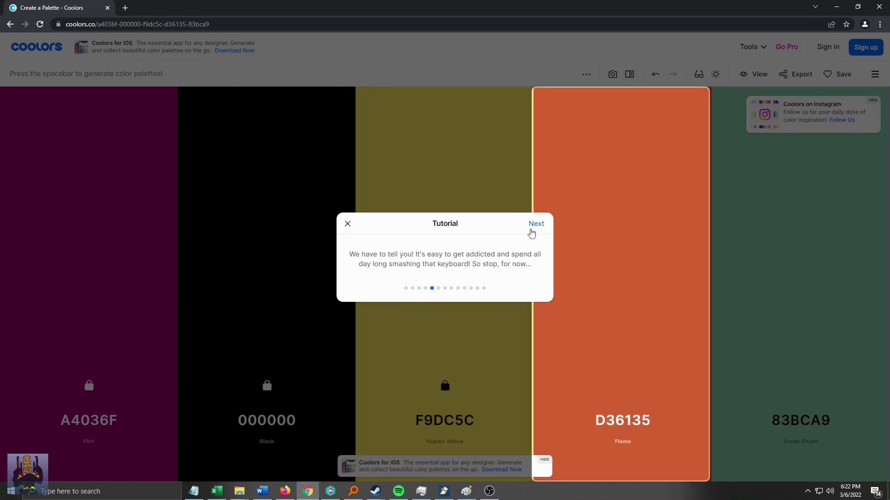
{"action": "key", "text": "space"}
{"action": "key", "text": "space"}
{"action": "key", "text": "space"}
{"action": "key", "text": "space"}
{"action": "key", "text": "space"}
{"action": "key", "text": "space"}
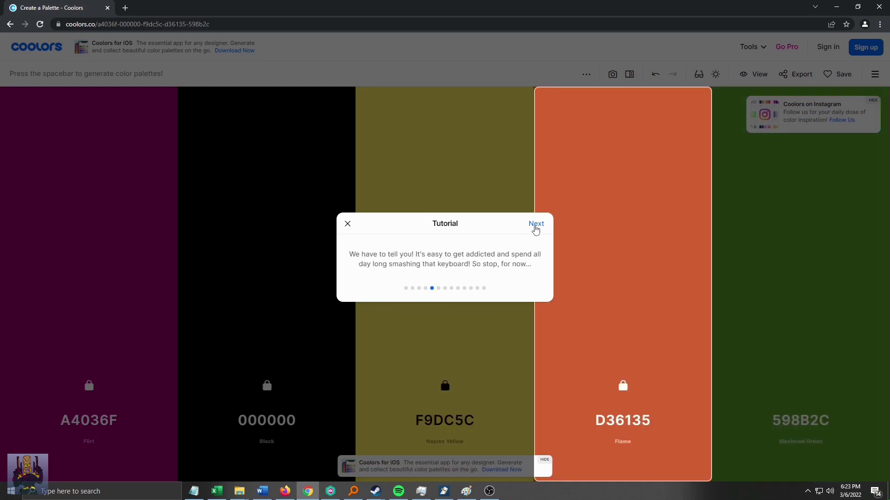
Read through the remaining tutorial pages on the color inspector, photo extraction, palette adjustment, exporting, saving and collages
{"action": "left_click", "coordinate": [536, 230]}
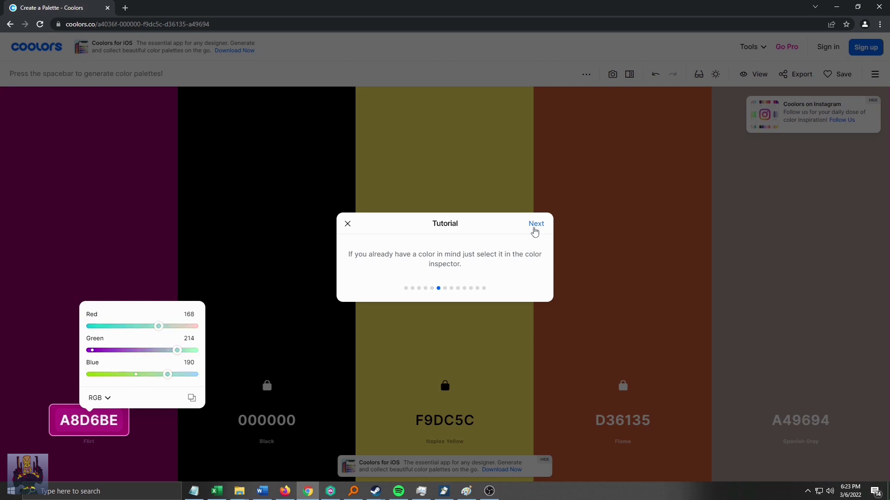
{"action": "left_click", "coordinate": [536, 224]}
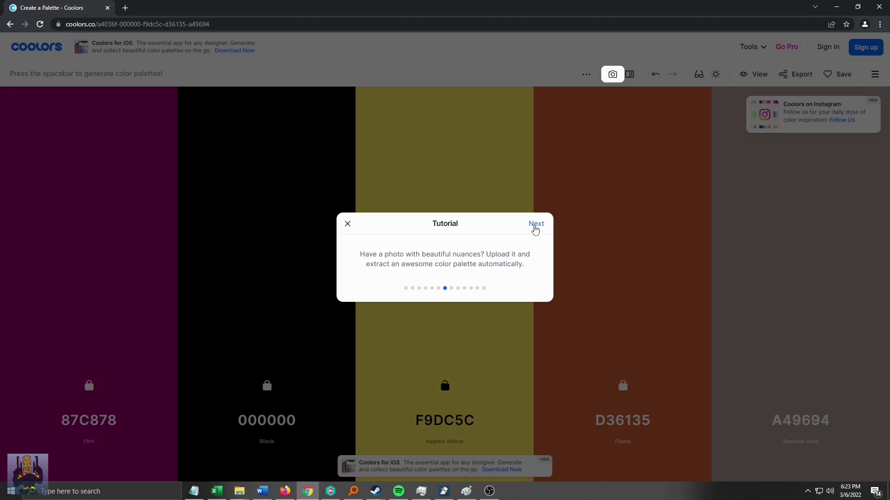
{"action": "left_click", "coordinate": [535, 226]}
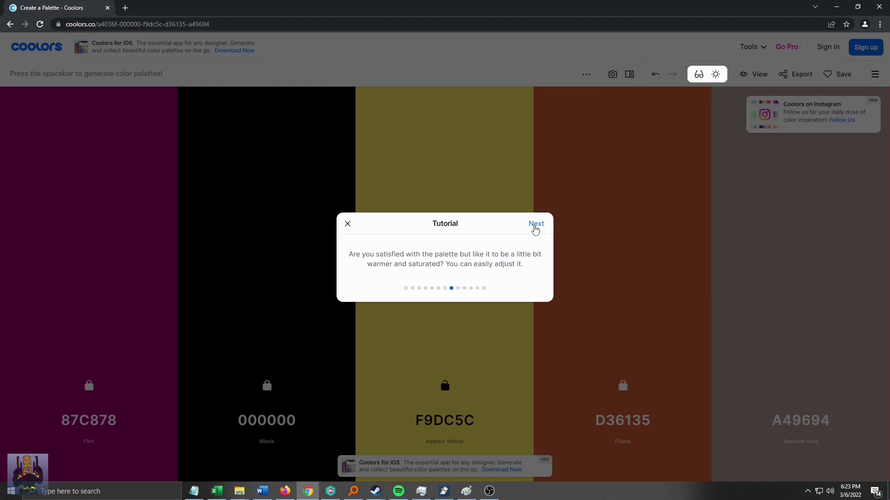
{"action": "left_click", "coordinate": [536, 226]}
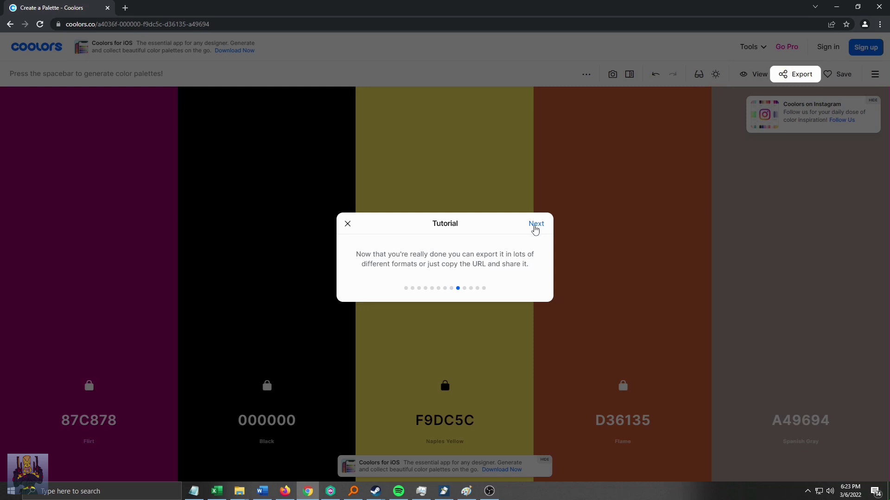
{"action": "left_click", "coordinate": [536, 227]}
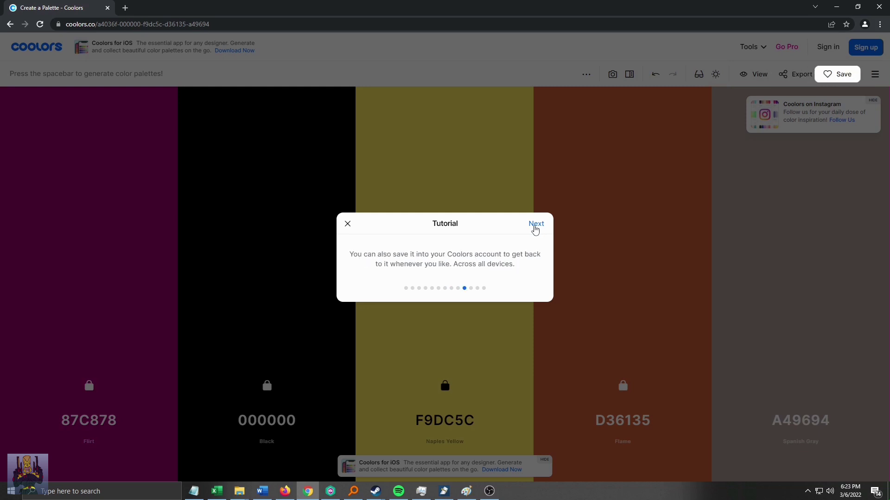
{"action": "left_click", "coordinate": [535, 226]}
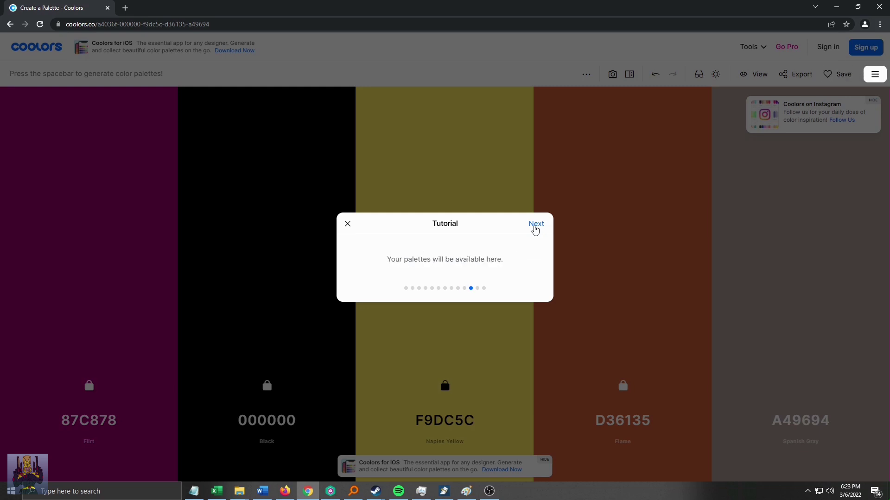
{"action": "left_click", "coordinate": [535, 227]}
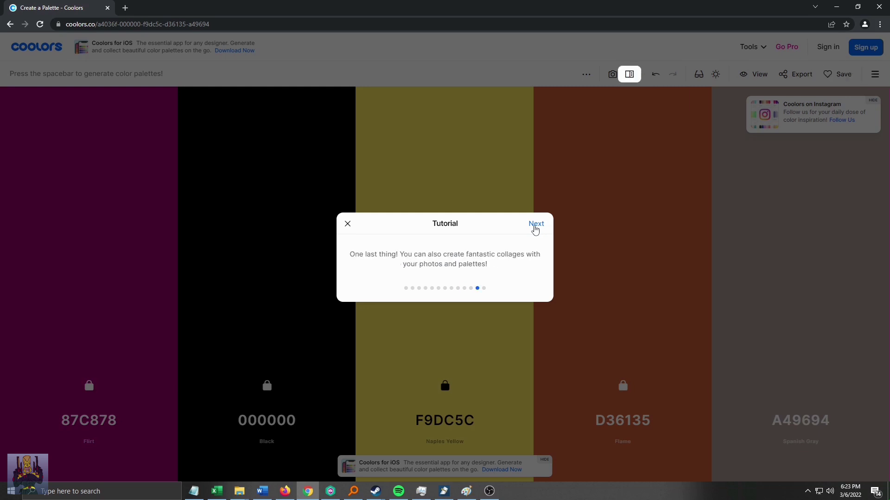
{"action": "left_click", "coordinate": [535, 227]}
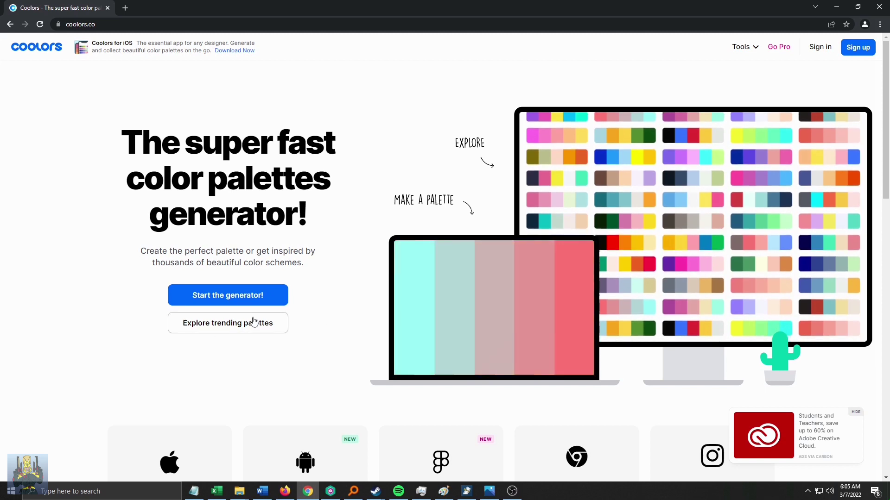
Start the palette generator from the Coolors home page and change the first color to dark green 28532D
{"action": "left_click", "coordinate": [238, 301]}
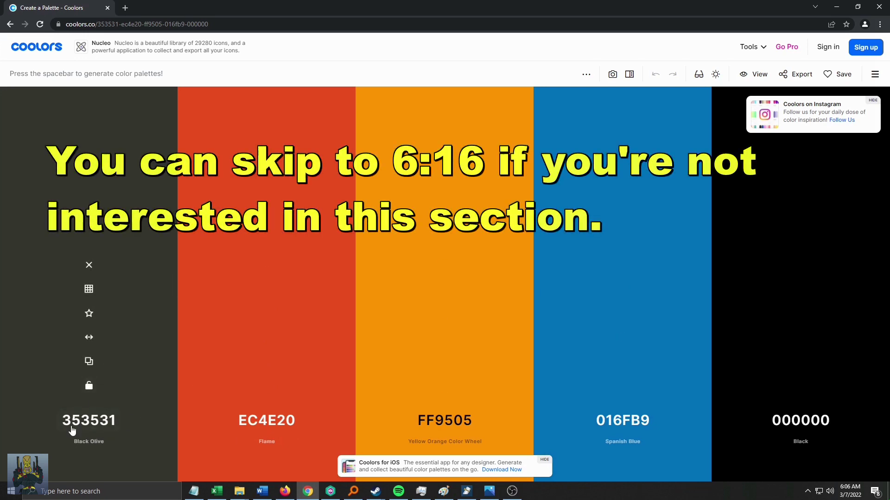
{"action": "left_click", "coordinate": [102, 425]}
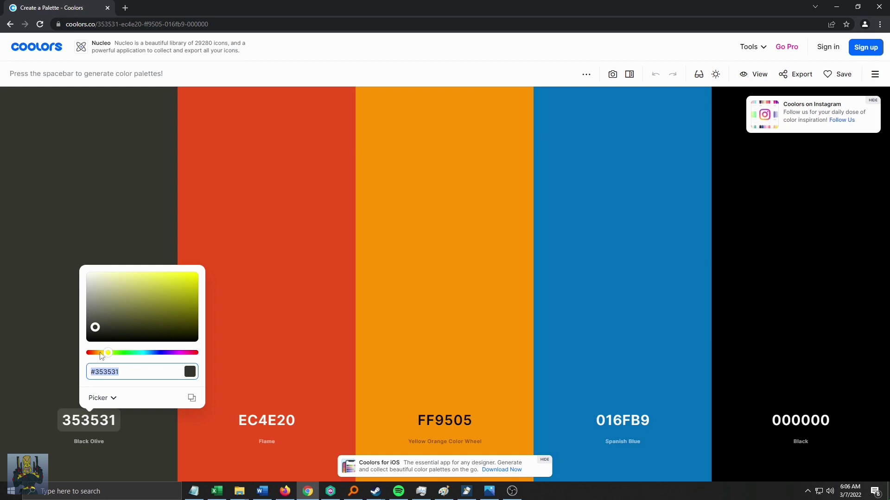
{"action": "left_click_drag", "start_coordinate": [108, 353], "coordinate": [127, 353]}
{"action": "left_click_drag", "start_coordinate": [94, 327], "coordinate": [144, 319]}
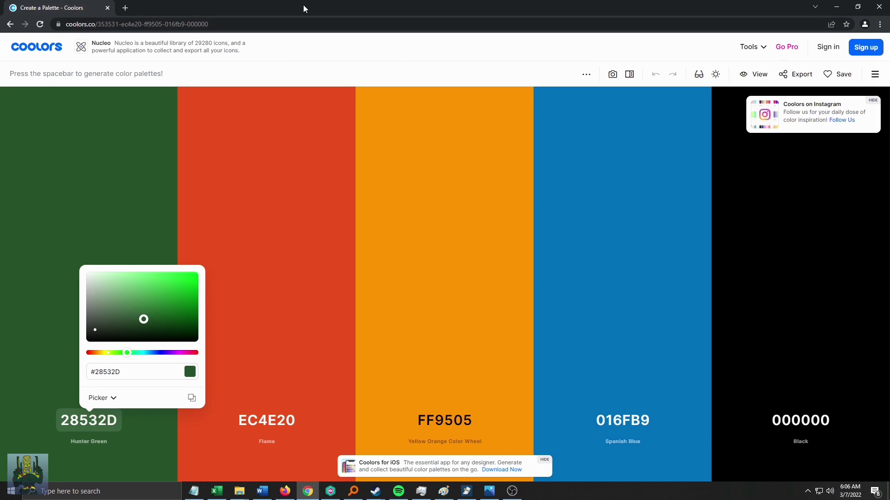
{"action": "left_click", "coordinate": [229, 366]}
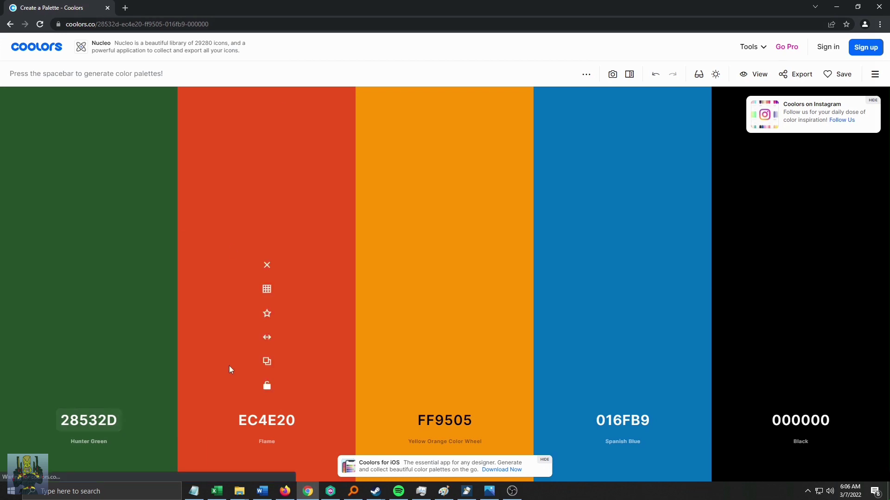
Adjust the shade and hue of the second color to the muted grey-green 475148
{"action": "left_click", "coordinate": [260, 423]}
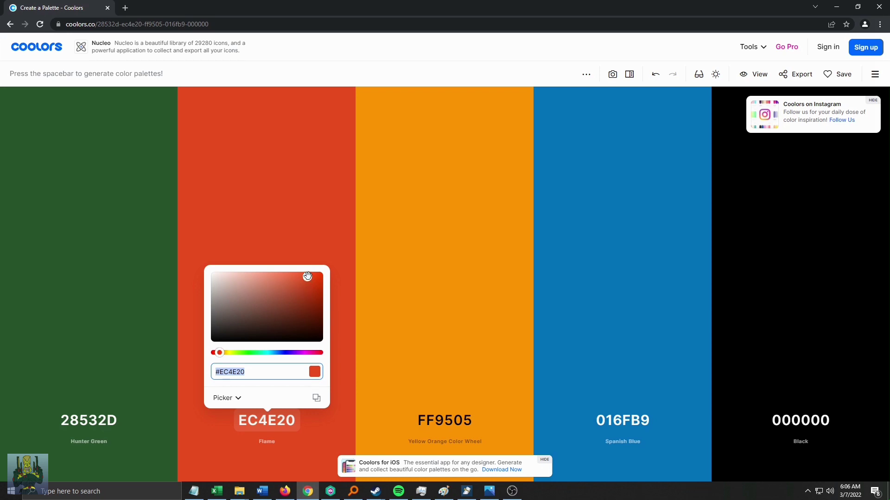
{"action": "mouse_move", "coordinate": [307, 277]}
{"action": "left_mouse_down"}
{"action": "mouse_move", "coordinate": [209, 288]}
{"action": "mouse_move", "coordinate": [211, 305]}
{"action": "left_mouse_up"}
{"action": "left_click_drag", "start_coordinate": [220, 353], "coordinate": [252, 354]}
{"action": "left_click_drag", "start_coordinate": [211, 305], "coordinate": [226, 320]}
{"action": "left_click_drag", "start_coordinate": [224, 319], "coordinate": [223, 318]}
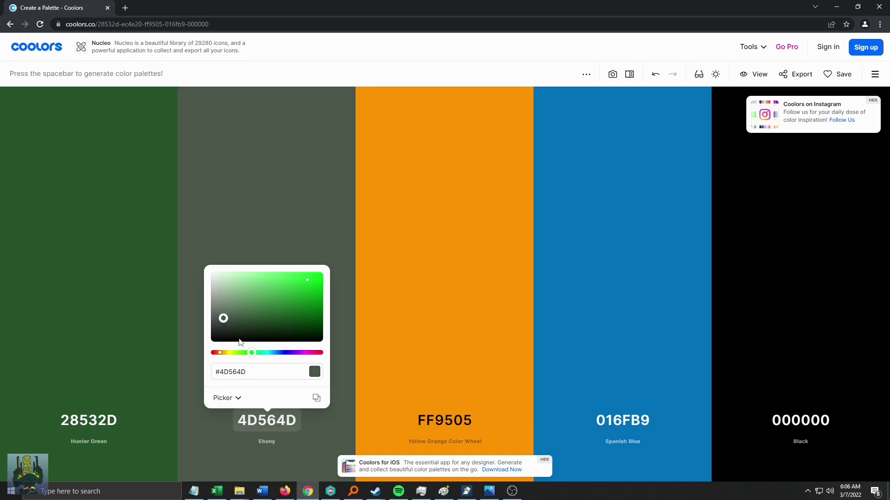
{"action": "left_click_drag", "start_coordinate": [225, 318], "coordinate": [224, 319]}
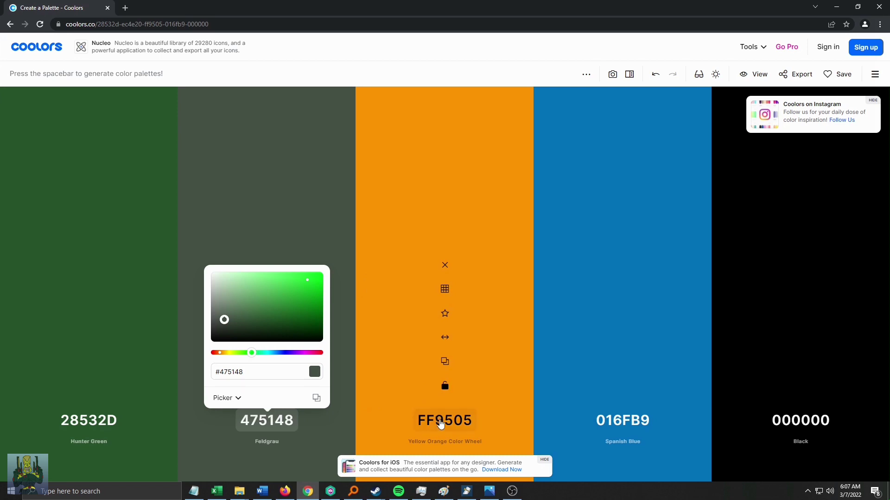
Set the third color to the second color's hex value, 475148, and darken its shade with the color picker
{"action": "left_click", "coordinate": [441, 420]}
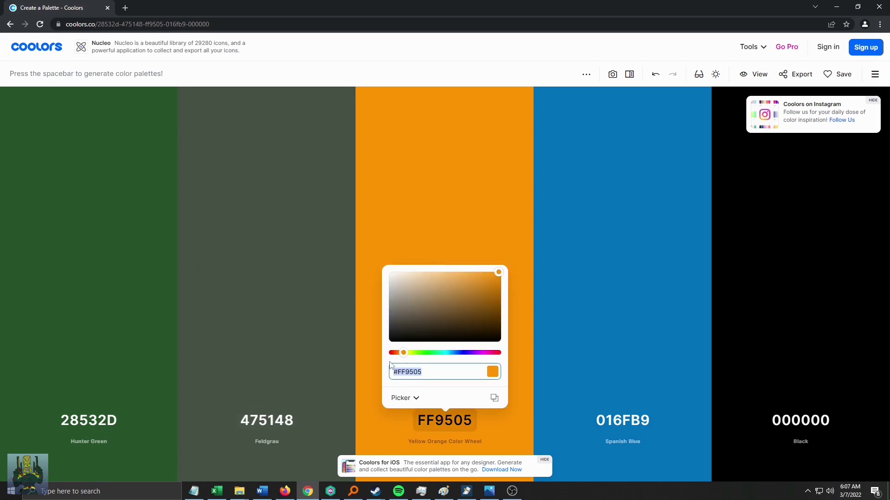
{"action": "left_click", "coordinate": [262, 420]}
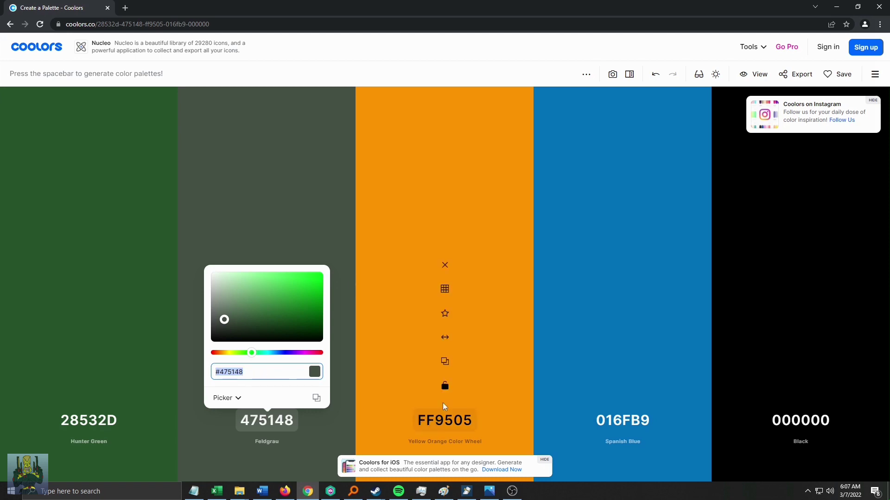
{"action": "left_click", "coordinate": [443, 421]}
{"action": "left_click", "coordinate": [429, 372]}
{"action": "key", "text": "BackSpace"}
{"action": "key", "text": "BackSpace"}
{"action": "key", "text": "BackSpace"}
{"action": "key", "text": "BackSpace"}
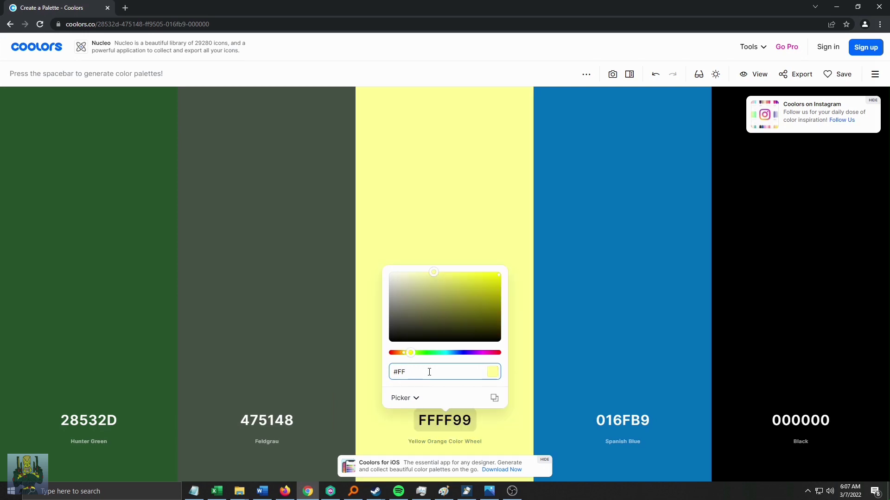
{"action": "type", "text": "475148"}
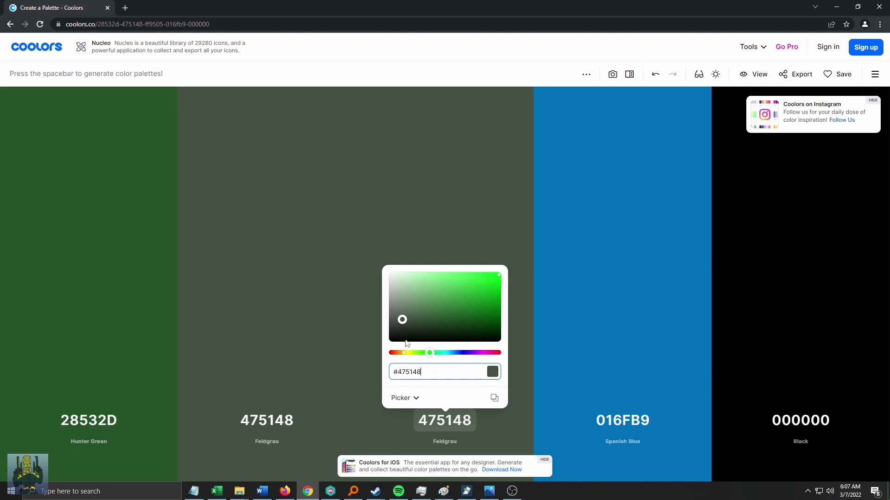
{"action": "mouse_move", "coordinate": [402, 321]}
{"action": "left_mouse_down"}
{"action": "mouse_move", "coordinate": [396, 334]}
{"action": "mouse_move", "coordinate": [406, 334]}
{"action": "left_mouse_up"}
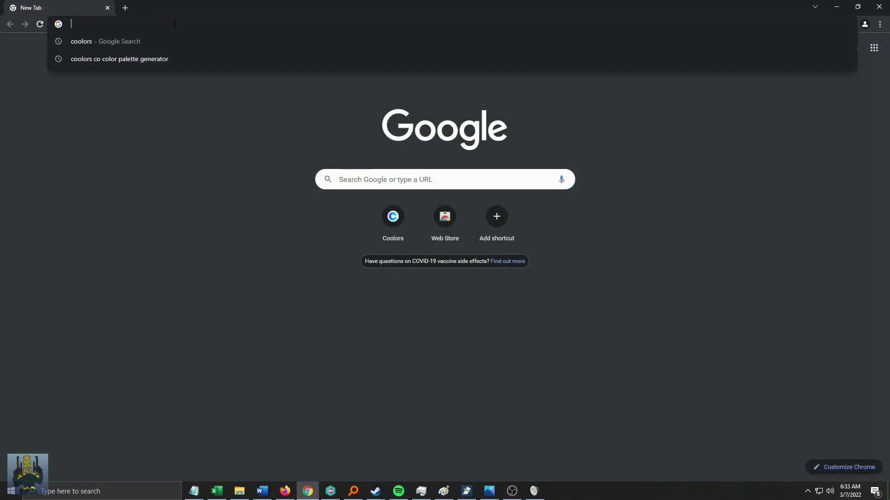
Search Google for "death guard favoured sons art" and show the image results
{"action": "type", "text": "death gua"}
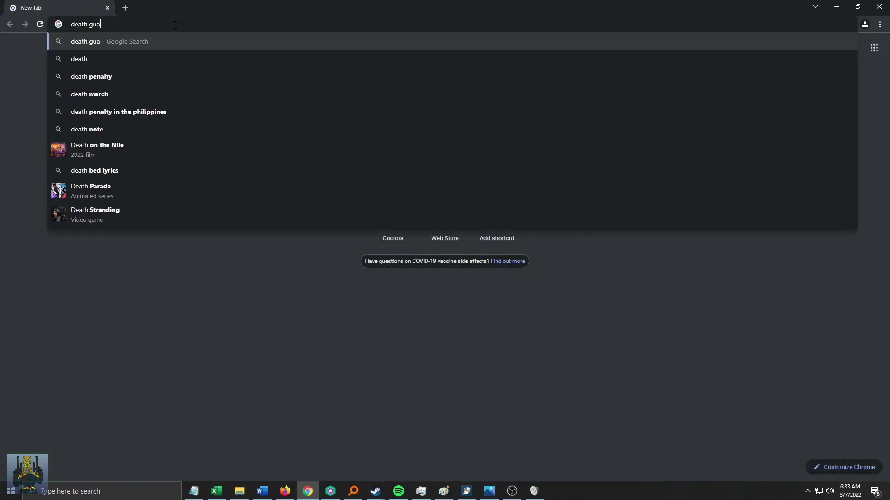
{"action": "type", "text": "rd favourted"}
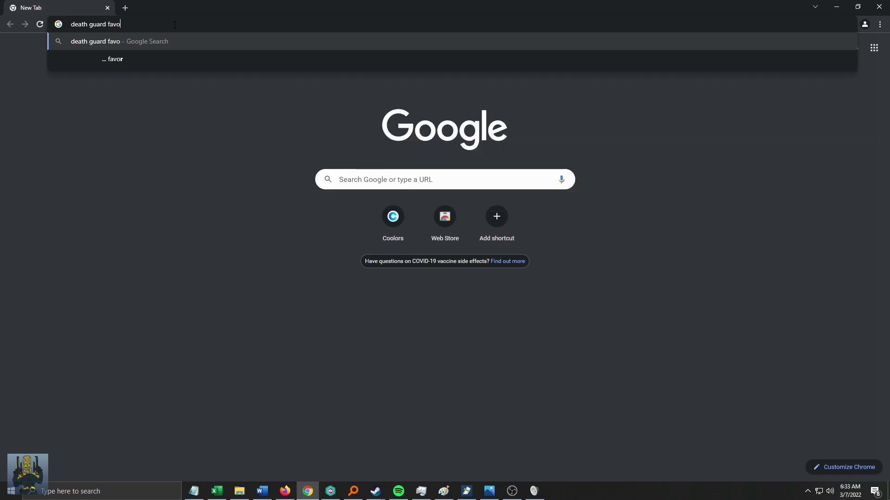
{"action": "key", "text": "BackSpace"}
{"action": "key", "text": "BackSpace"}
{"action": "key", "text": "BackSpace"}
{"action": "type", "text": "ed sons art"}
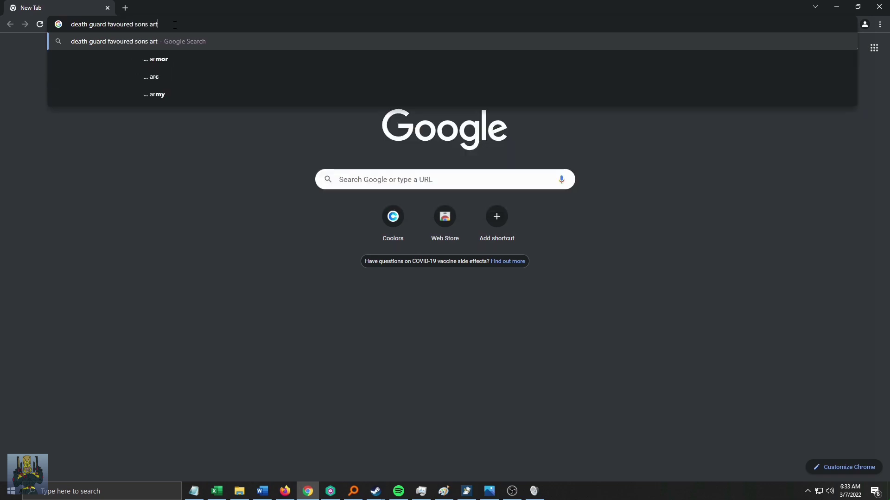
{"action": "key", "text": "Return"}
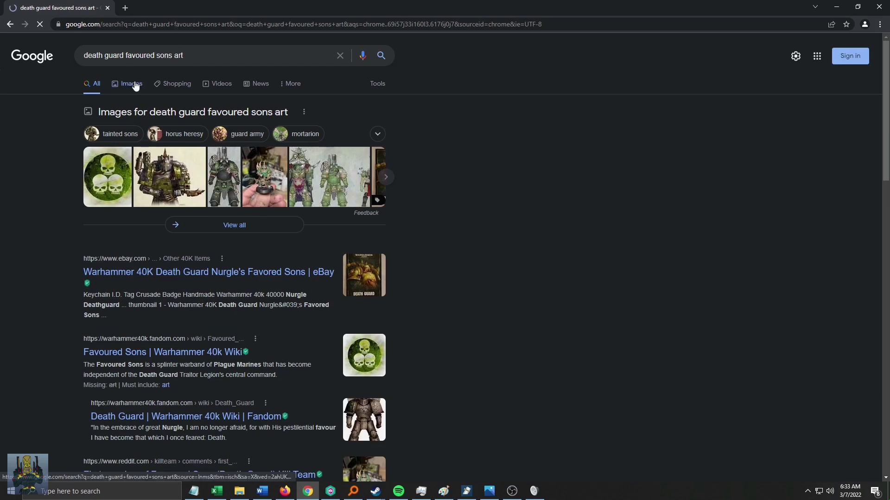
{"action": "left_click", "coordinate": [132, 83]}
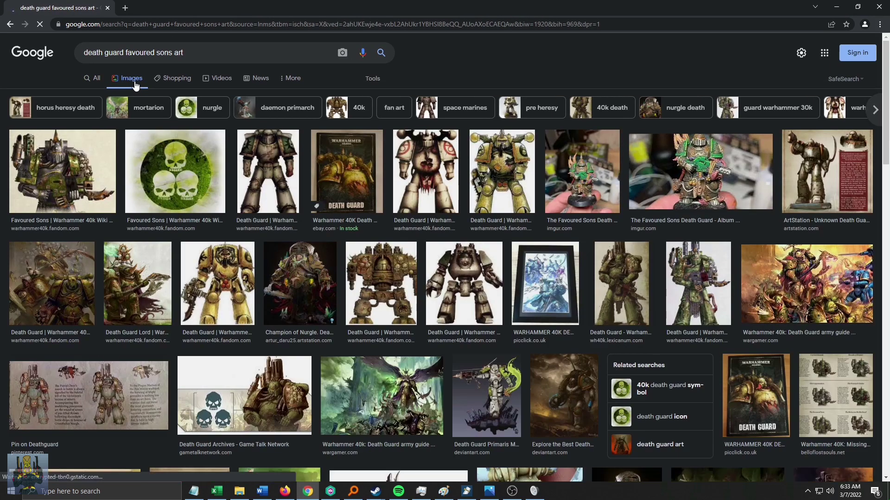
Open the first Favoured Sons artwork and the third Death Guard image in separate tabs, compare them, and return to the Favoured Sons artwork
{"action": "right_click", "coordinate": [83, 164]}
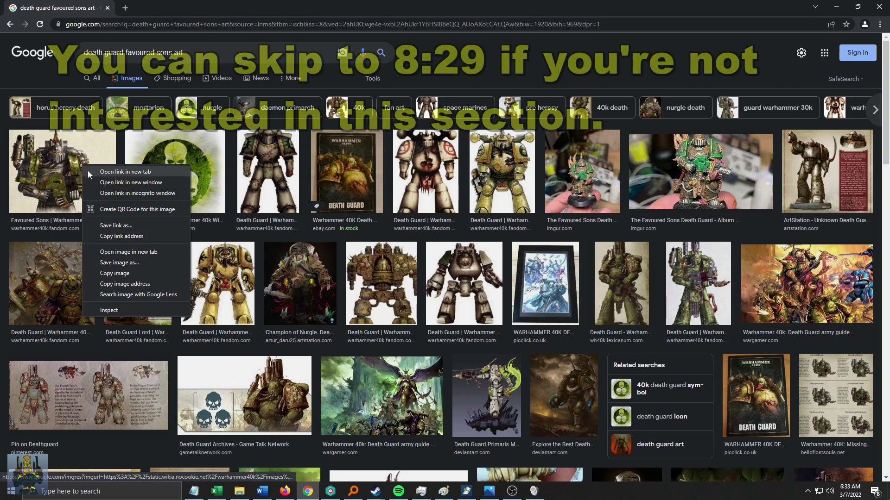
{"action": "left_click", "coordinate": [88, 171]}
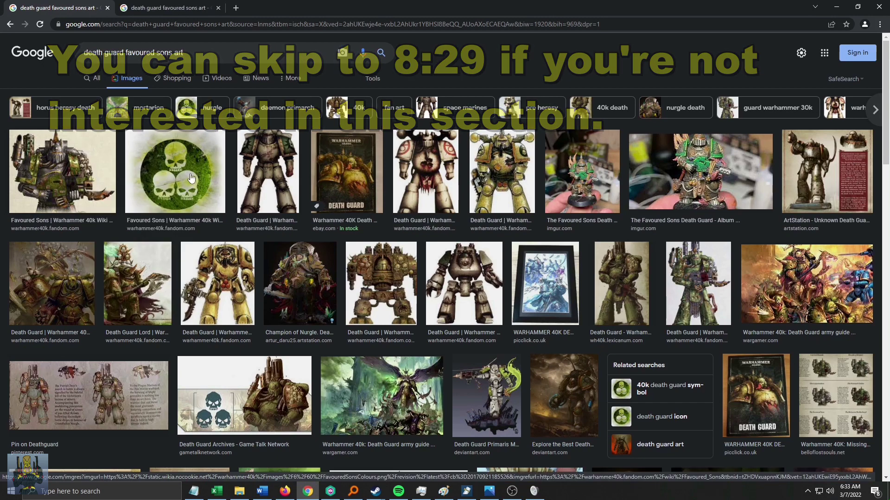
{"action": "right_click", "coordinate": [278, 168]}
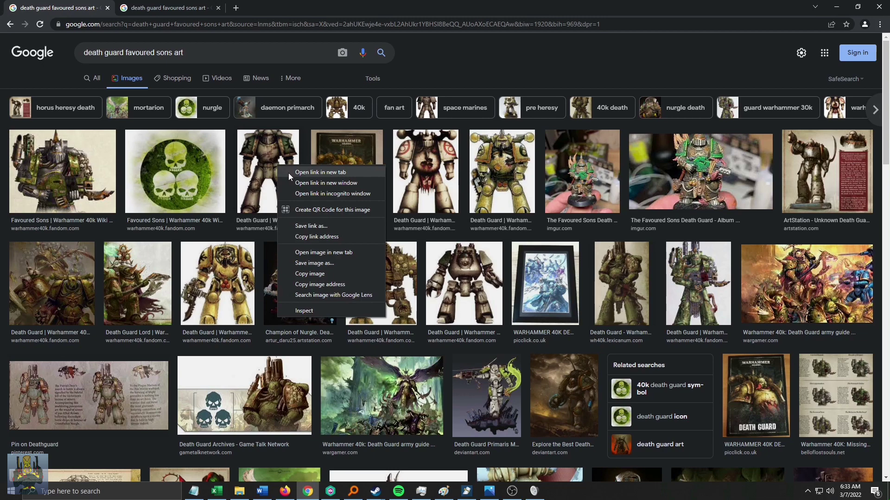
{"action": "left_click", "coordinate": [288, 173]}
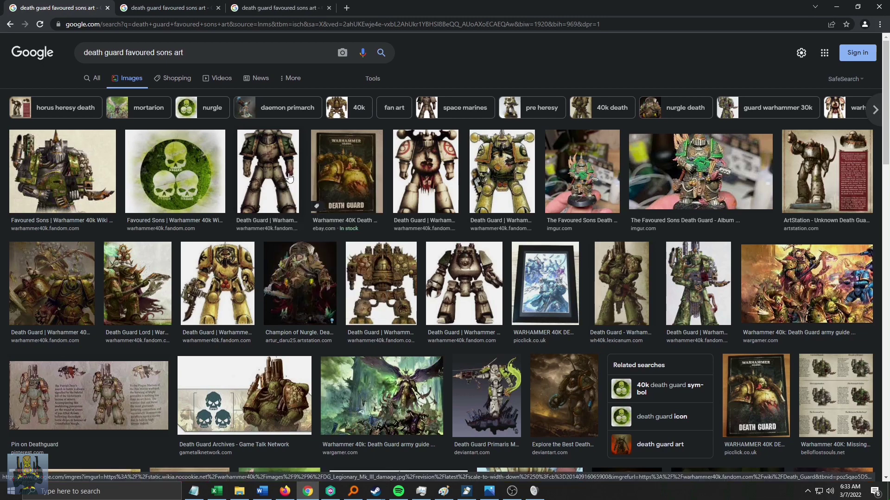
{"action": "left_click", "coordinate": [178, 9]}
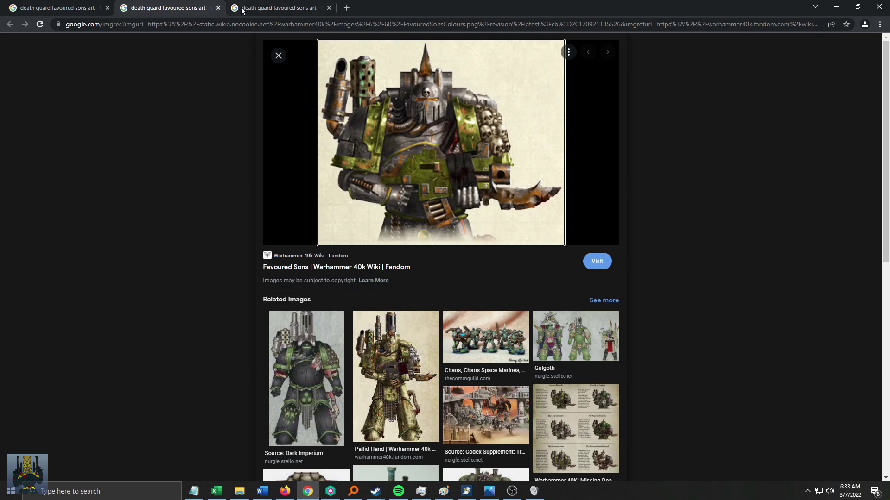
{"action": "left_click", "coordinate": [270, 6]}
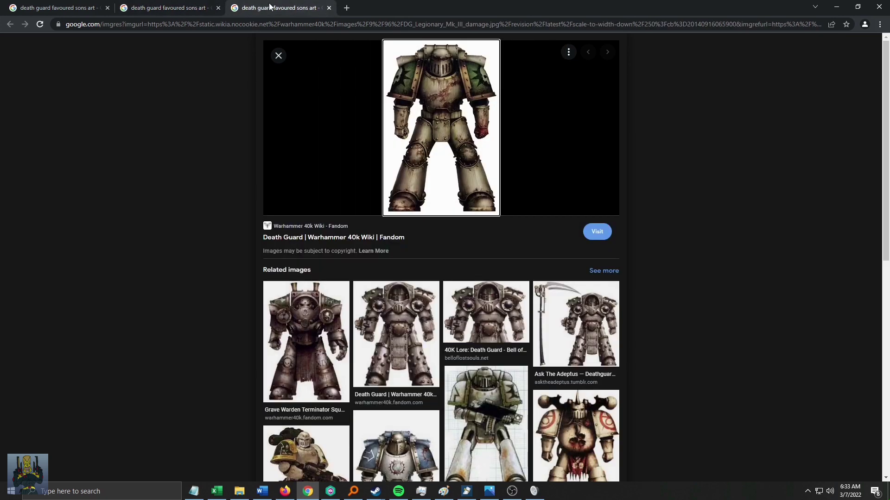
{"action": "left_click", "coordinate": [165, 8]}
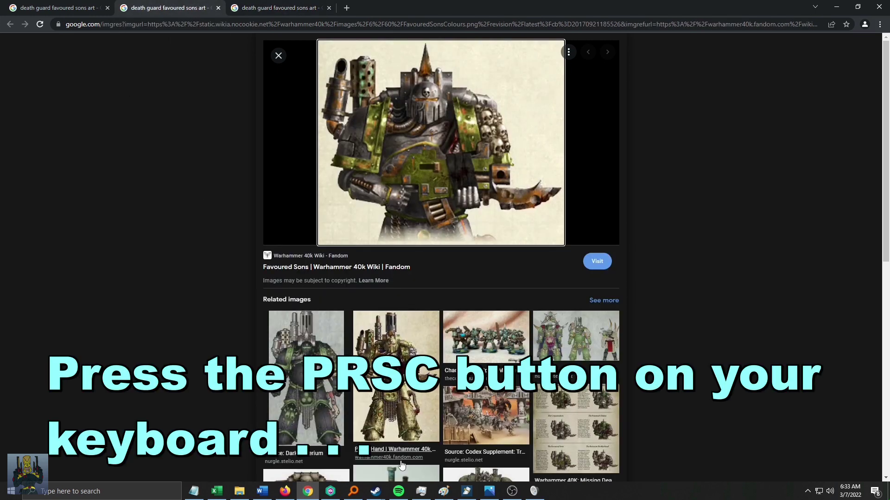
Switch to Paint, paste the screenshot of the Favoured Sons artwork, and crop it to the main image with a rectangular selection
{"action": "left_click", "coordinate": [444, 491]}
{"action": "key", "text": "ctrl+v"}
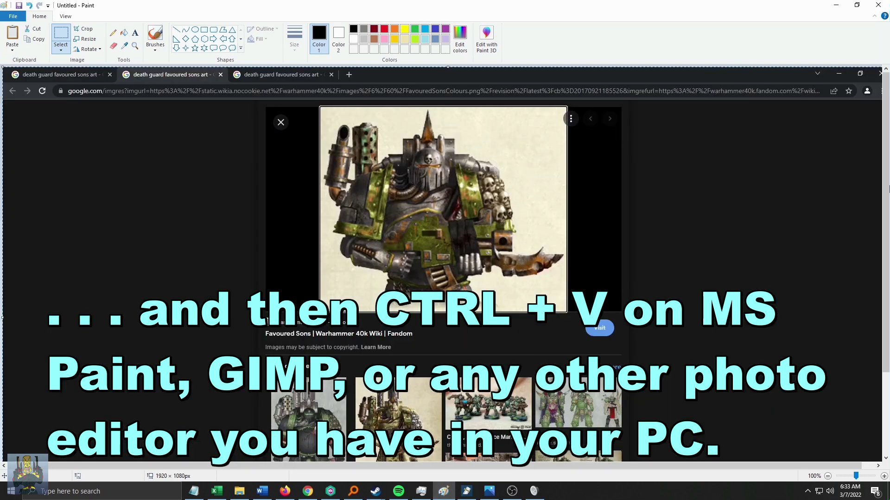
{"action": "left_click", "coordinate": [60, 48]}
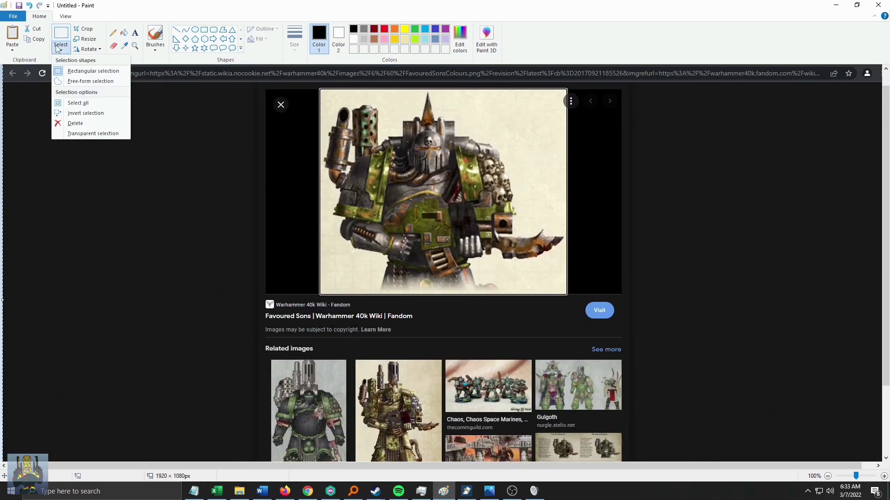
{"action": "left_click", "coordinate": [79, 71]}
{"action": "left_click_drag", "start_coordinate": [320, 89], "coordinate": [567, 296]}
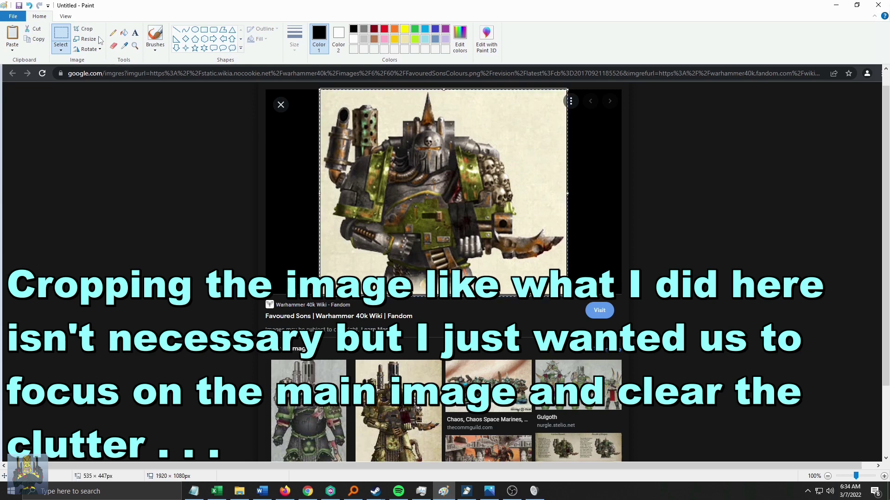
{"action": "left_click", "coordinate": [83, 29]}
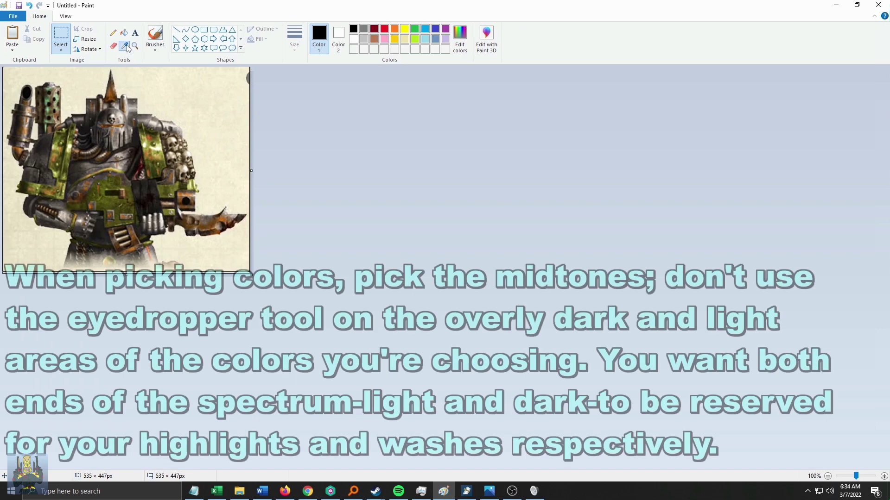
Sample a green midtone from the marine's shoulder armor with the color picker and open its color values
{"action": "left_click", "coordinate": [126, 46]}
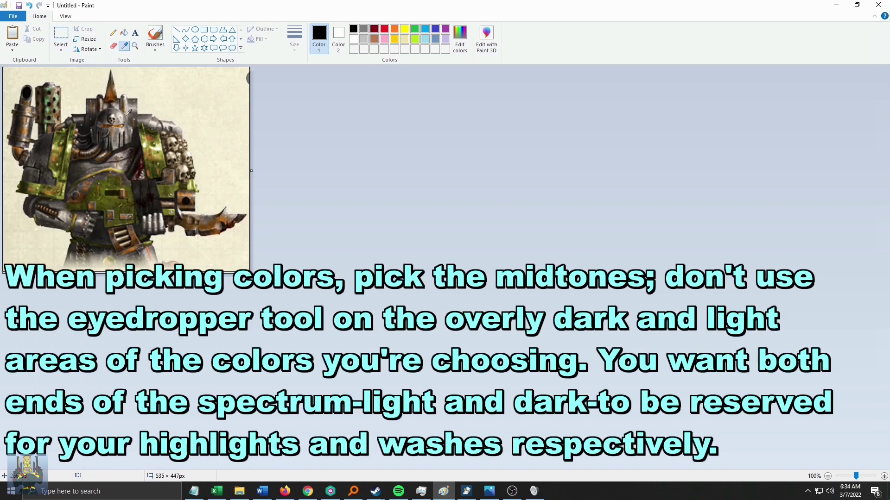
{"action": "left_click", "coordinate": [164, 161]}
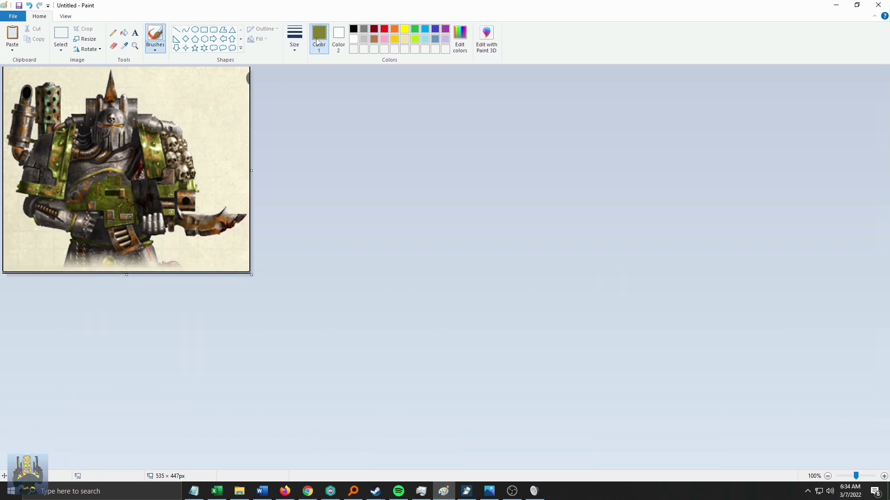
{"action": "left_click", "coordinate": [295, 46]}
{"action": "left_click", "coordinate": [463, 32]}
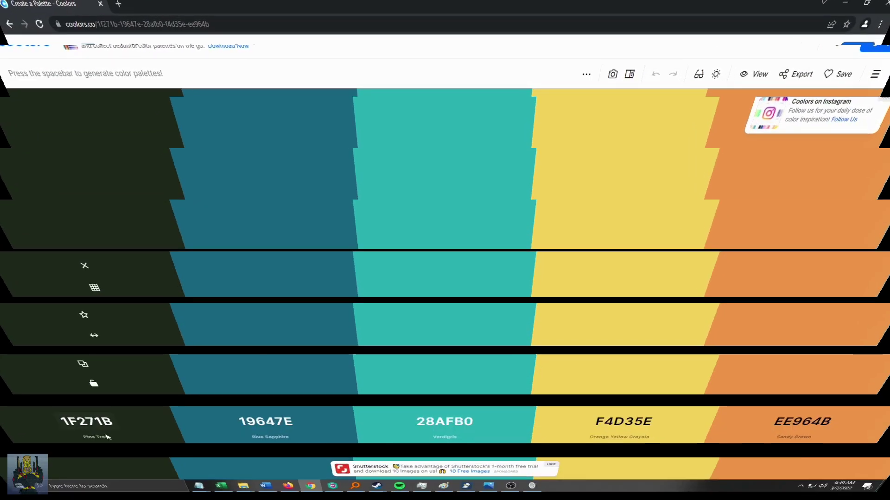
Switch the first Coolors palette color to RGB mode, and look up the sampled green's RGB values in Paint
{"action": "left_click", "coordinate": [85, 420]}
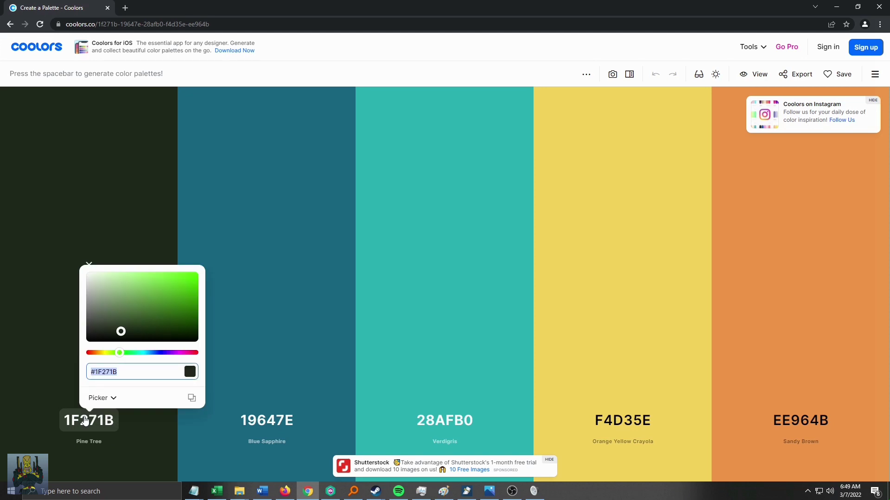
{"action": "left_click", "coordinate": [114, 401]}
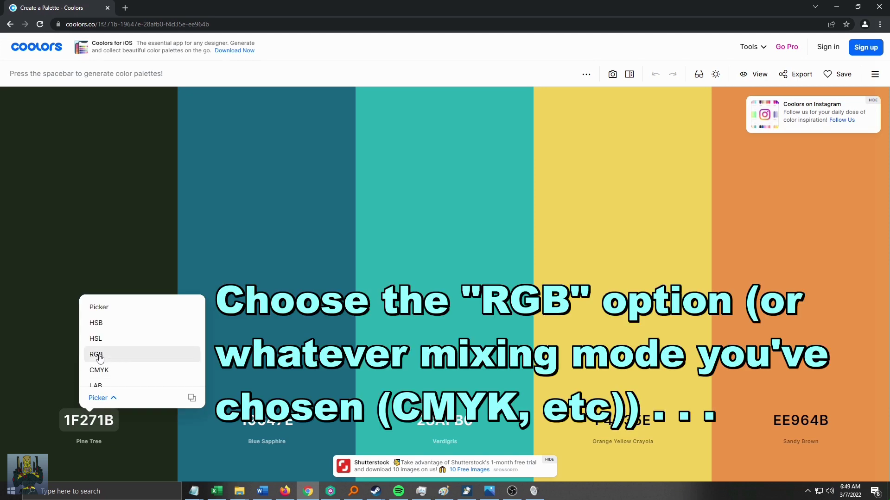
{"action": "left_click", "coordinate": [100, 356]}
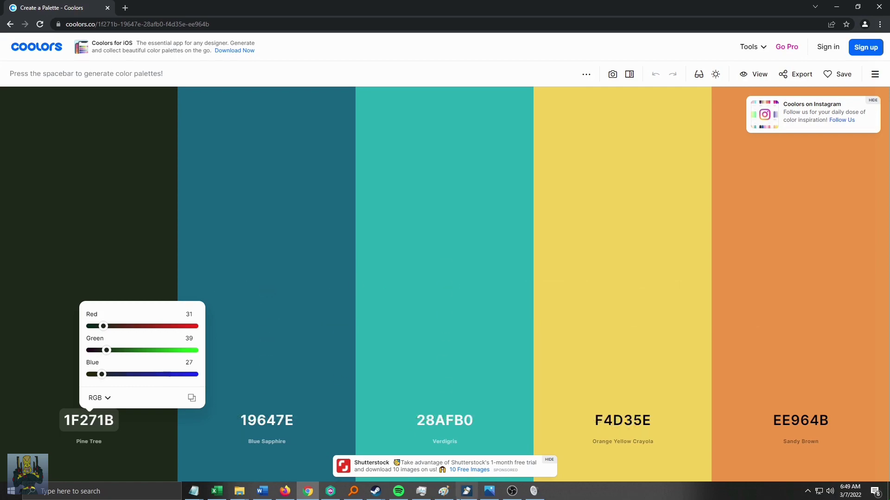
{"action": "left_click", "coordinate": [444, 492]}
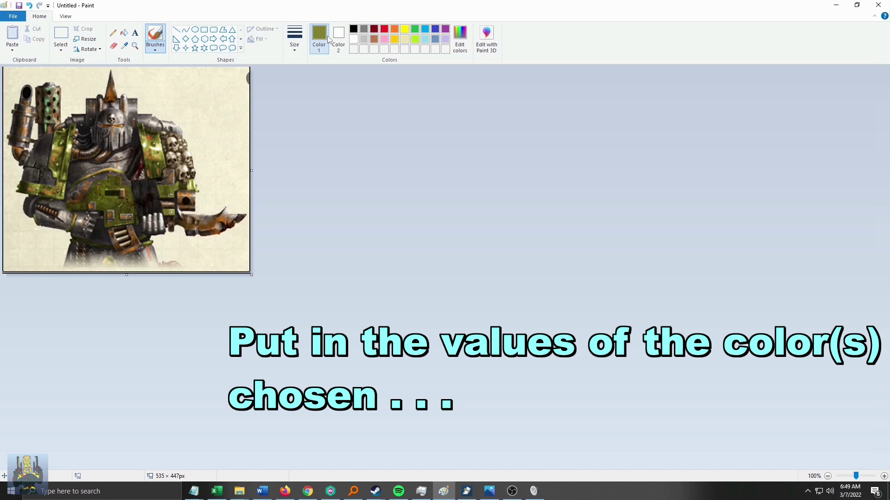
{"action": "left_click", "coordinate": [460, 42]}
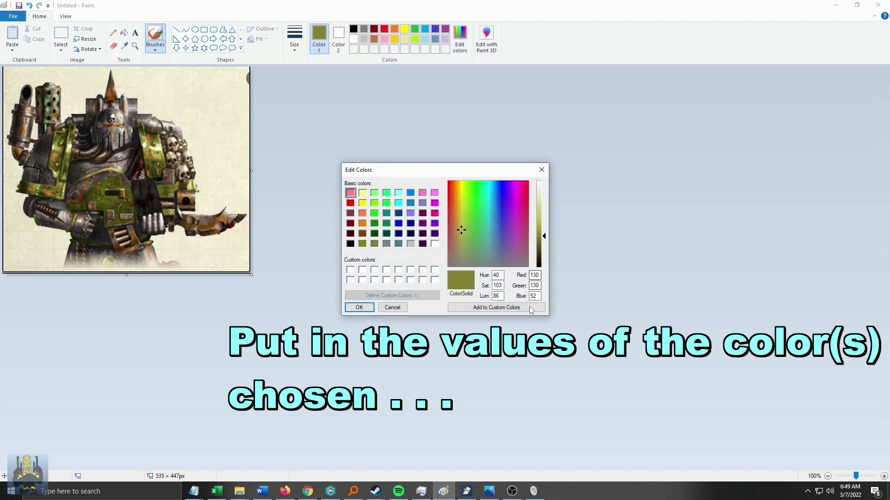
Return to Coolors and set the first palette color to Red 130, Green 130, Blue 52
{"action": "left_click", "coordinate": [308, 491]}
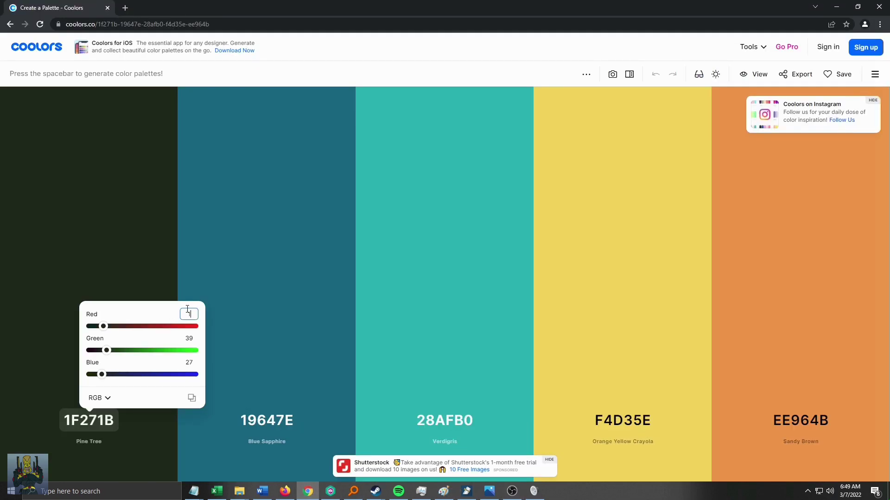
{"action": "left_click", "coordinate": [188, 338]}
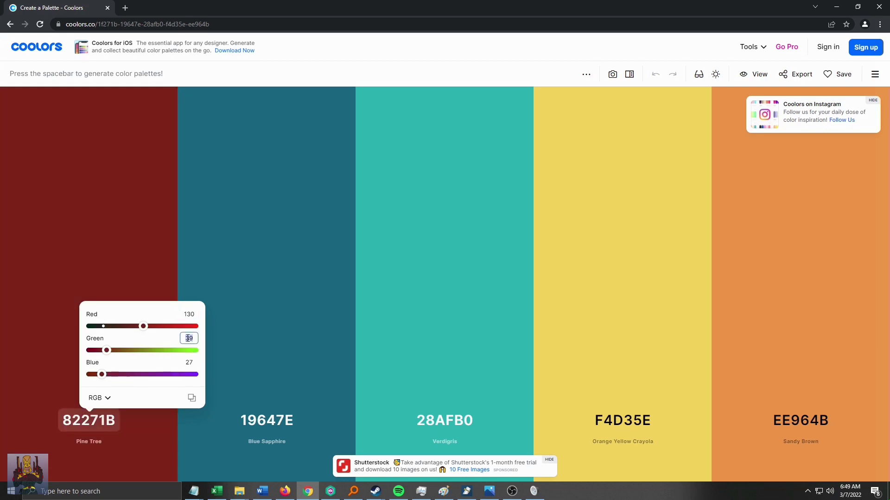
{"action": "key", "text": "Return"}
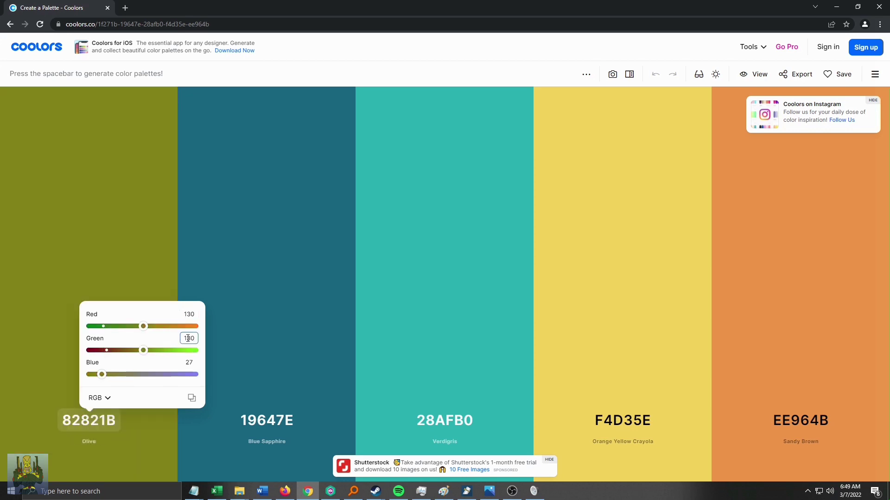
{"action": "left_click", "coordinate": [190, 362]}
{"action": "type", "text": "52"}
{"action": "key", "text": "Return"}
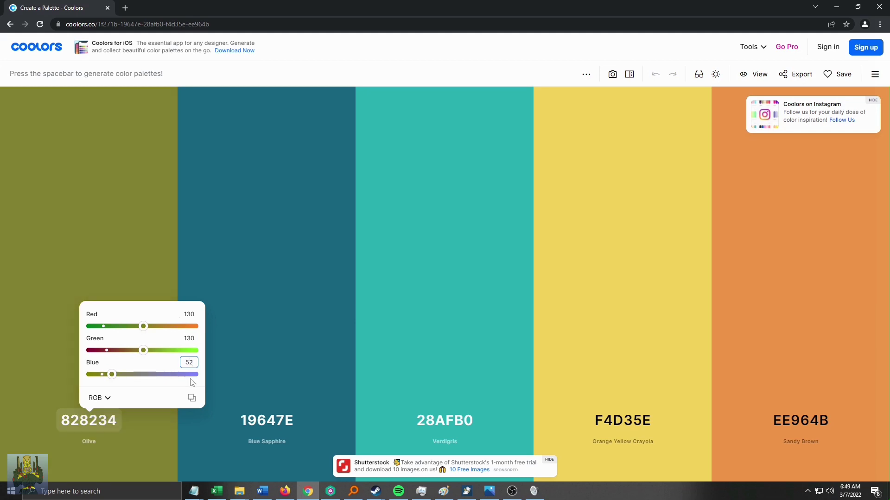
Switch to Paint, sample a grey midtone from the marine's metal armor, and open its RGB values
{"action": "key", "text": "alt+Tab"}
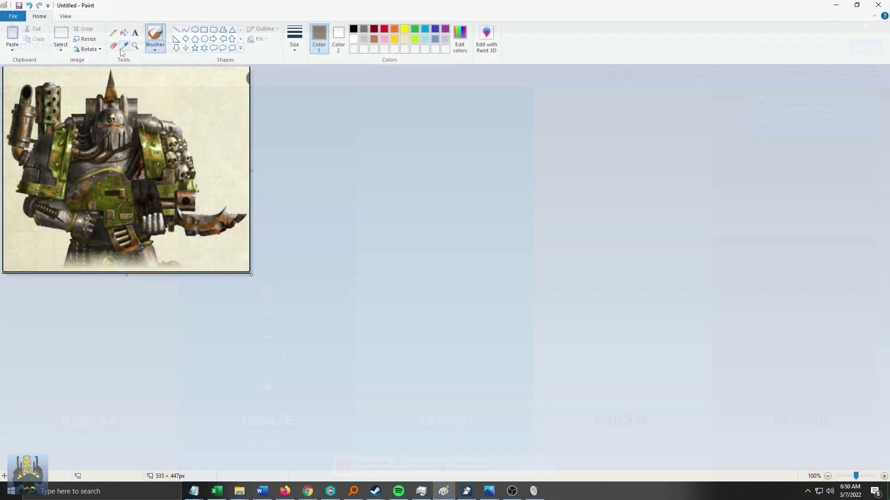
{"action": "left_click", "coordinate": [122, 47]}
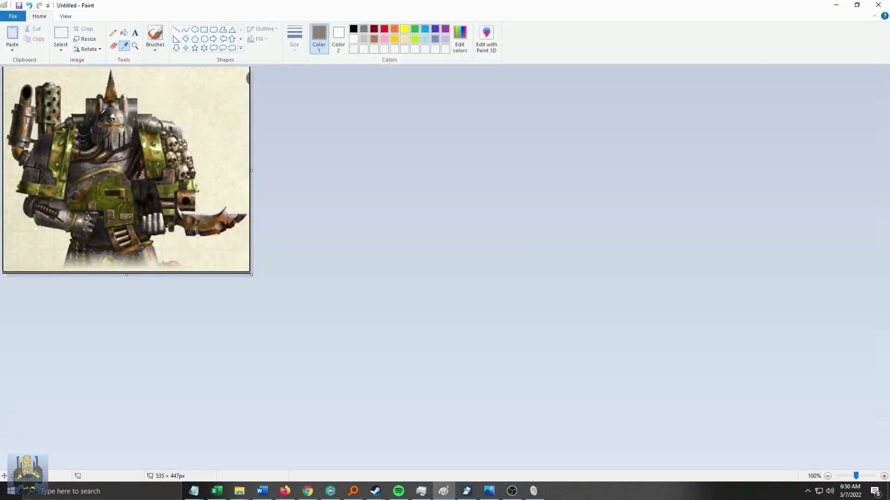
{"action": "left_click", "coordinate": [86, 163]}
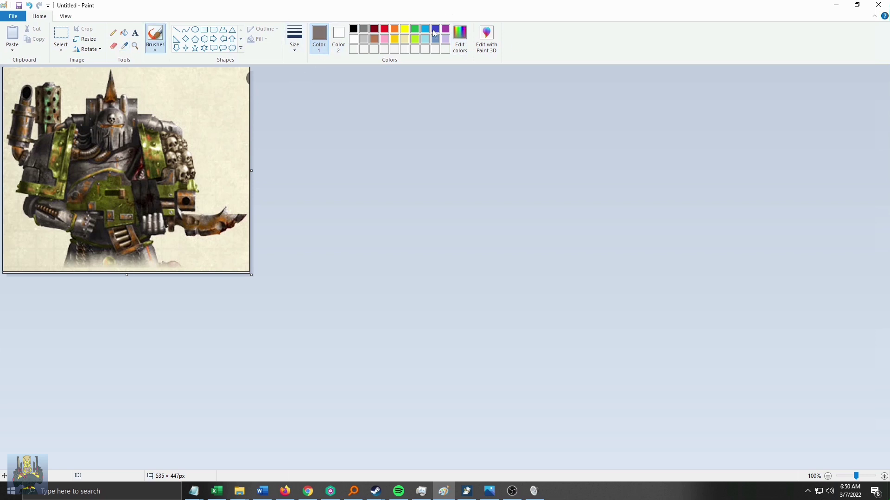
{"action": "left_click", "coordinate": [460, 37]}
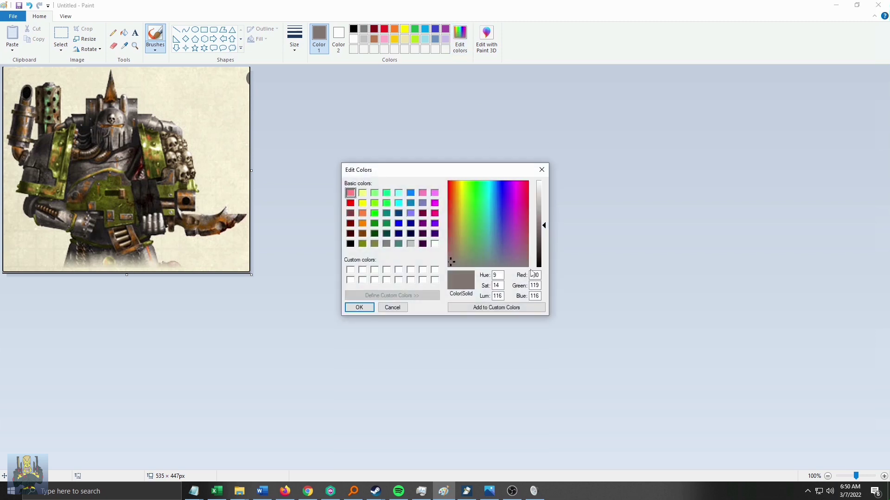
Return to Coolors, set the second palette color to Red 130, Green 119, Blue 116, and close its color editor
{"action": "left_click", "coordinate": [307, 493]}
{"action": "left_click", "coordinate": [254, 422]}
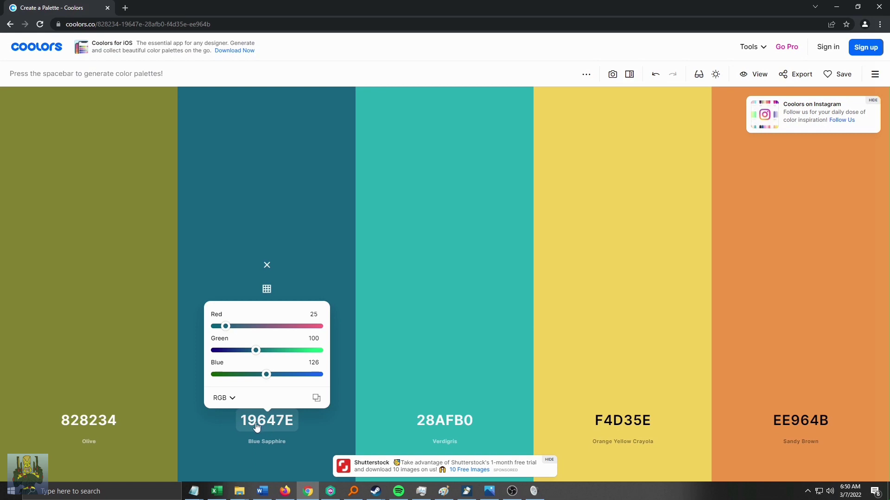
{"action": "left_click", "coordinate": [314, 315]}
{"action": "left_click", "coordinate": [314, 339]}
{"action": "type", "text": "119"}
{"action": "left_click", "coordinate": [311, 363]}
{"action": "type", "text": "11"}
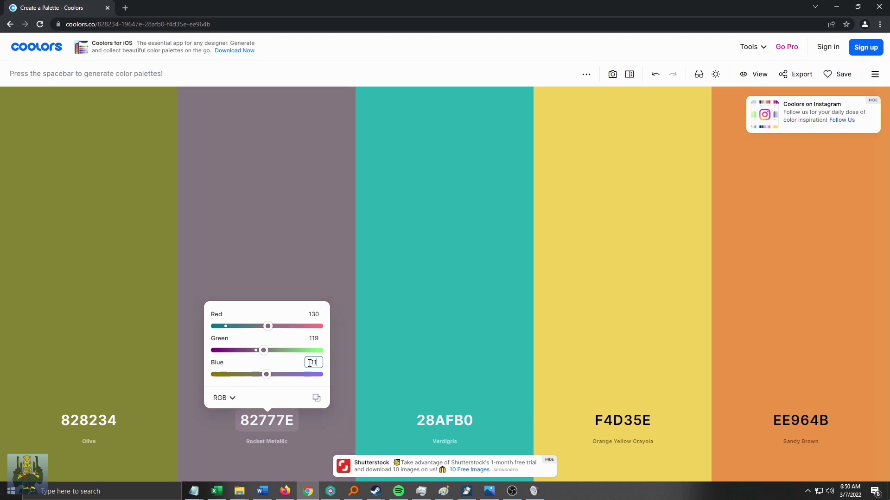
{"action": "type", "text": "6"}
{"action": "key", "text": "Return"}
{"action": "left_click", "coordinate": [330, 152]}
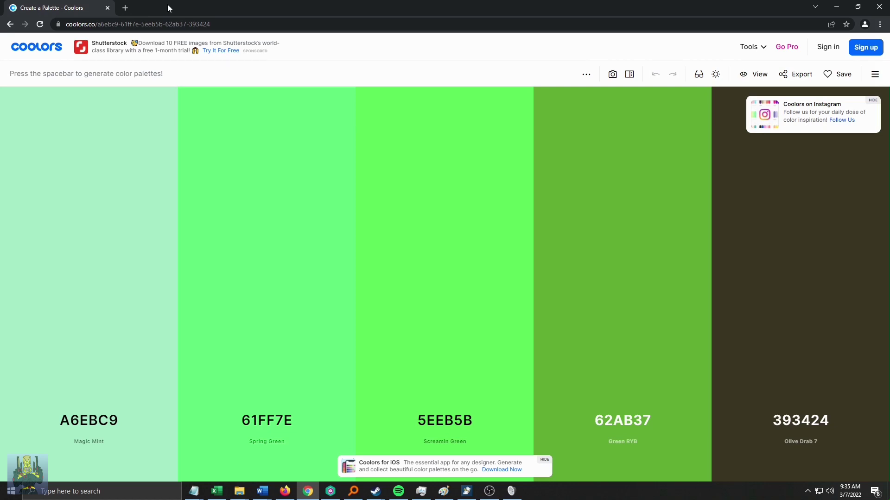
Search Google for caliban green, corvus black and celestra grey, each in its own new browser tab
{"action": "left_click", "coordinate": [126, 8]}
{"action": "type", "text": "caliban"}
{"action": "key", "text": "Return"}
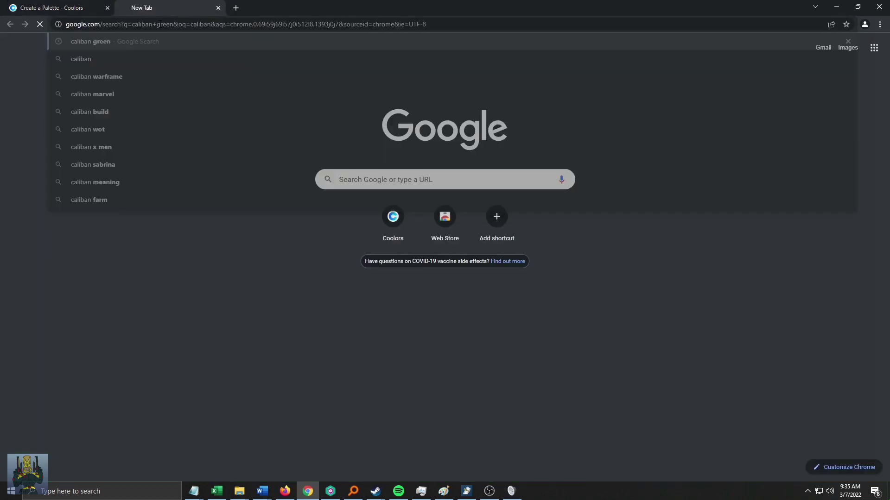
{"action": "left_click", "coordinate": [235, 8]}
{"action": "type", "text": "corvus black"}
{"action": "key", "text": "Return"}
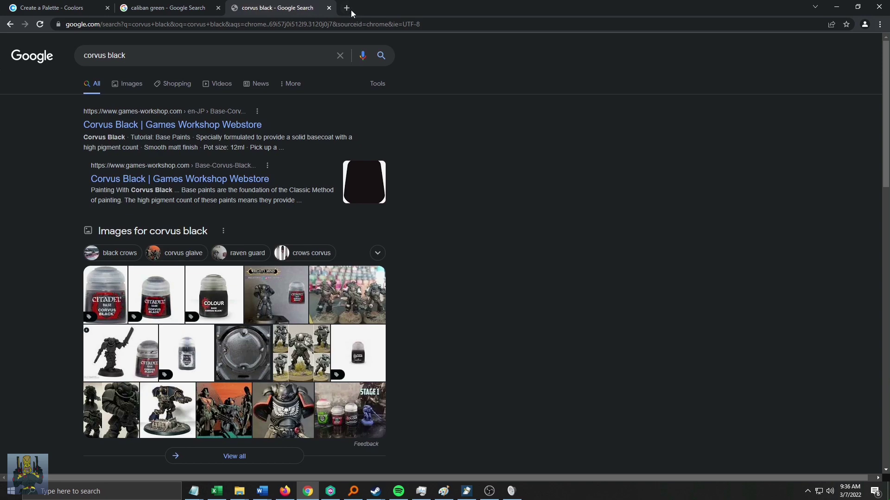
{"action": "left_click", "coordinate": [347, 8]}
{"action": "type", "text": "celestra g"}
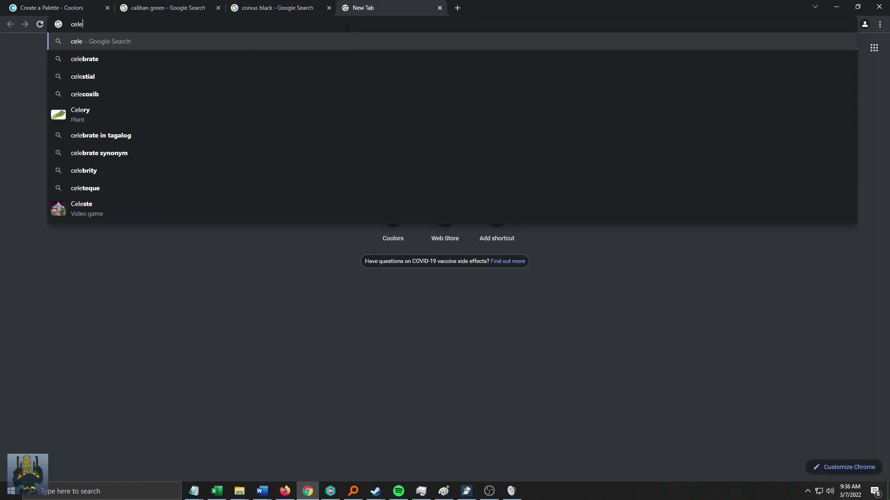
{"action": "key", "text": "Down"}
{"action": "key", "text": "Return"}
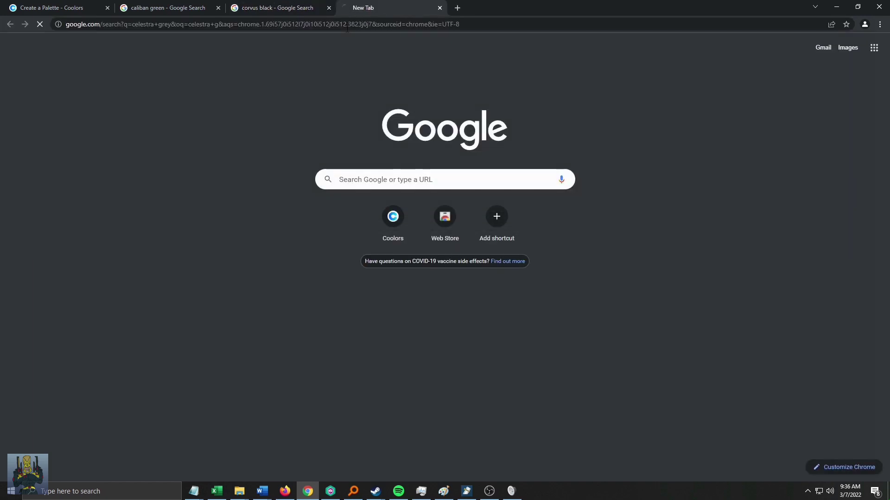
Show image results for the three paint searches, and preview the Caliban Green and Celestra Grey pot images that include a paint swatch
{"action": "left_click", "coordinate": [267, 11]}
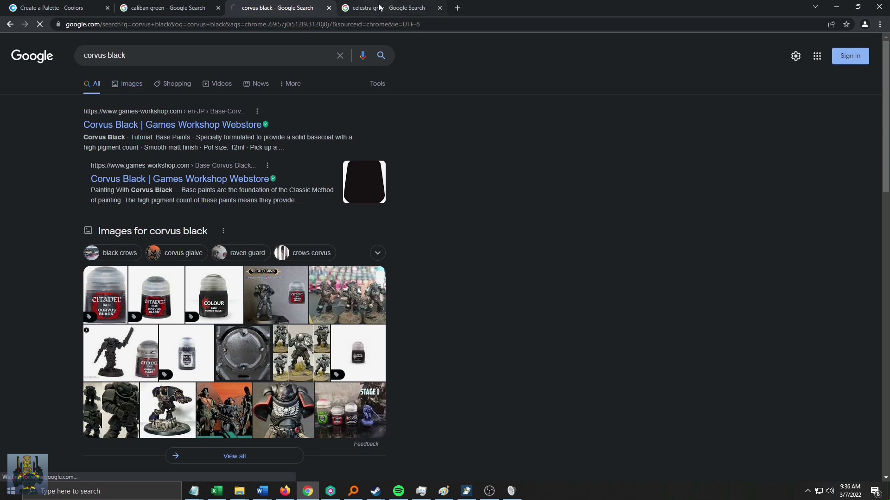
{"action": "key", "text": "ctrl+Tab"}
{"action": "left_click", "coordinate": [139, 87]}
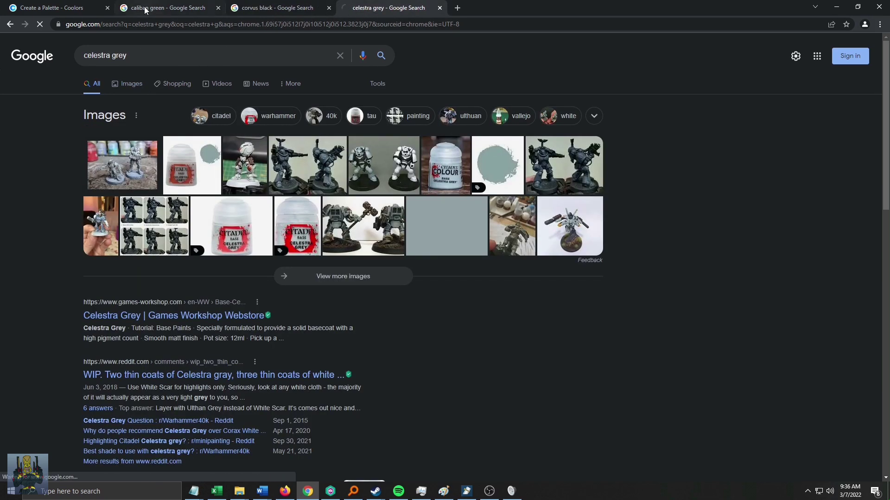
{"action": "left_click", "coordinate": [145, 9]}
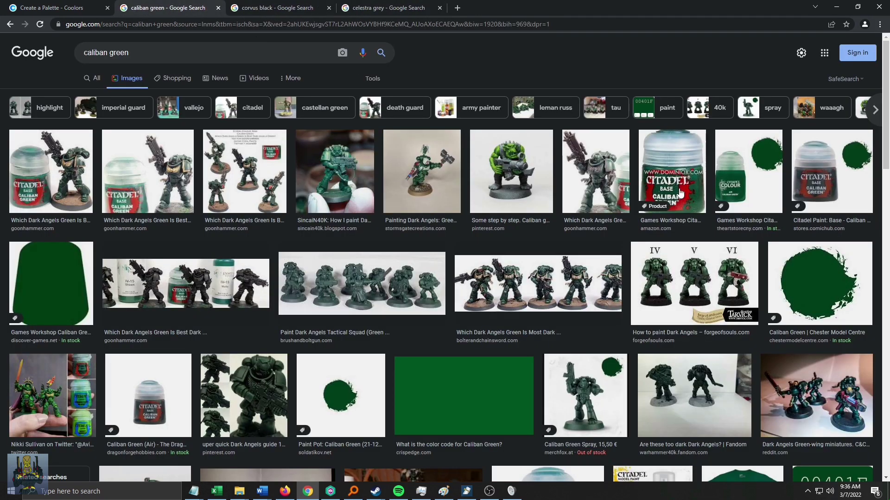
{"action": "left_click", "coordinate": [816, 173]}
{"action": "left_click", "coordinate": [391, 8]}
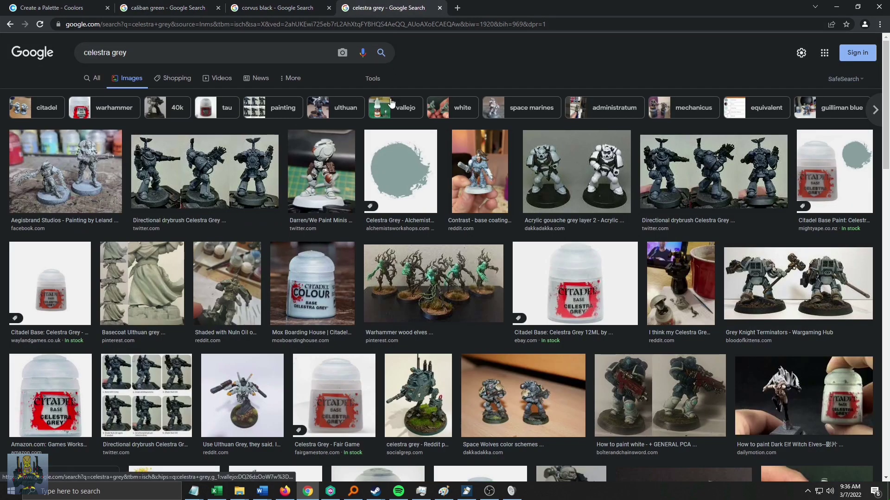
{"action": "left_click", "coordinate": [849, 160]}
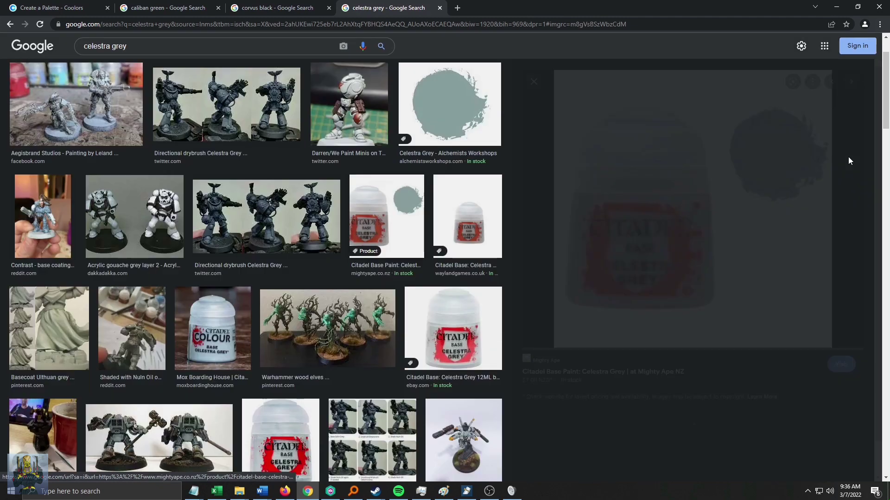
Preview the Corvus Black (AIR) 24ml swatch in its image results, then return to the Caliban Green preview and open its image-saving options
{"action": "left_click", "coordinate": [273, 8]}
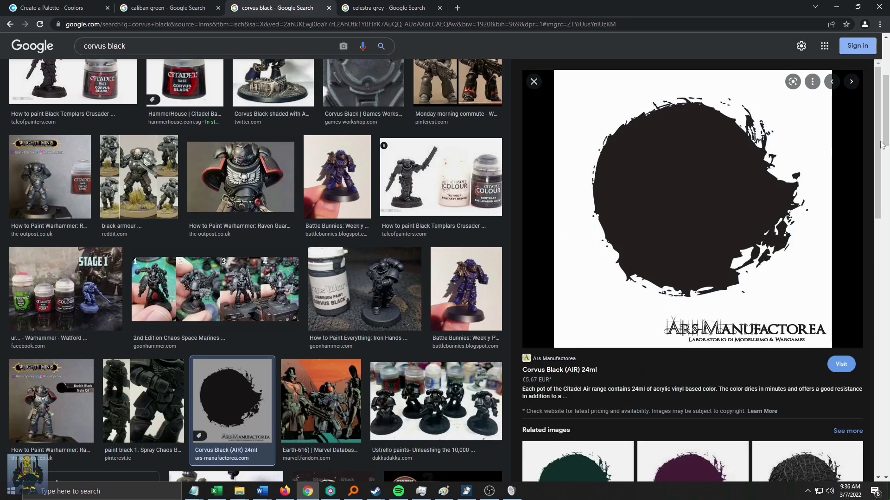
{"action": "scroll", "coordinate": [883, 147], "scroll_direction": "down", "scroll_amount": 5}
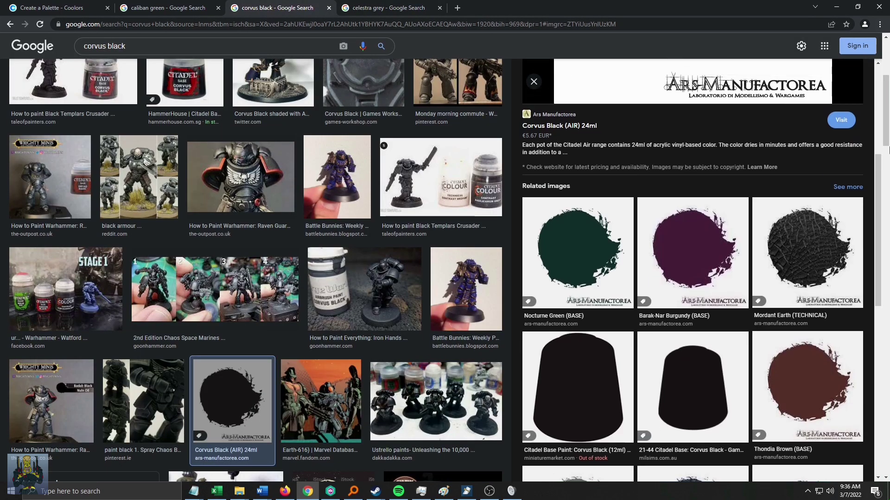
{"action": "key", "text": "Escape"}
{"action": "left_click_drag", "start_coordinate": [888, 116], "coordinate": [873, 36]}
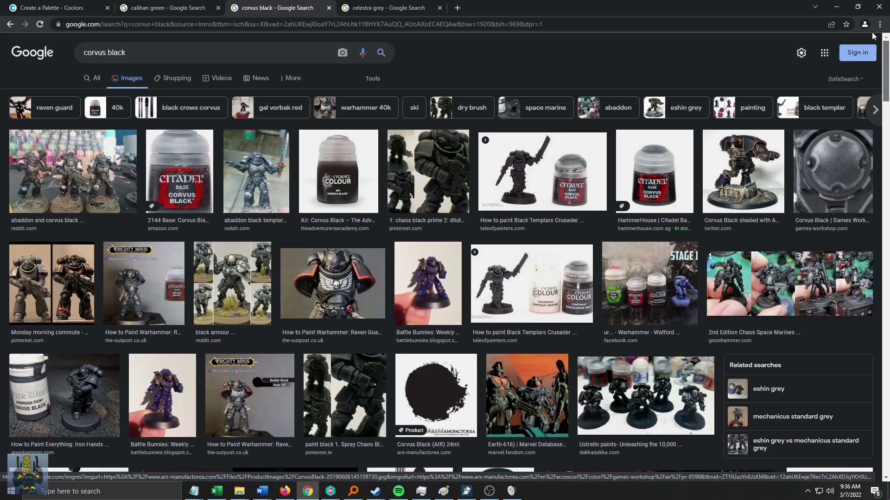
{"action": "left_click", "coordinate": [442, 384]}
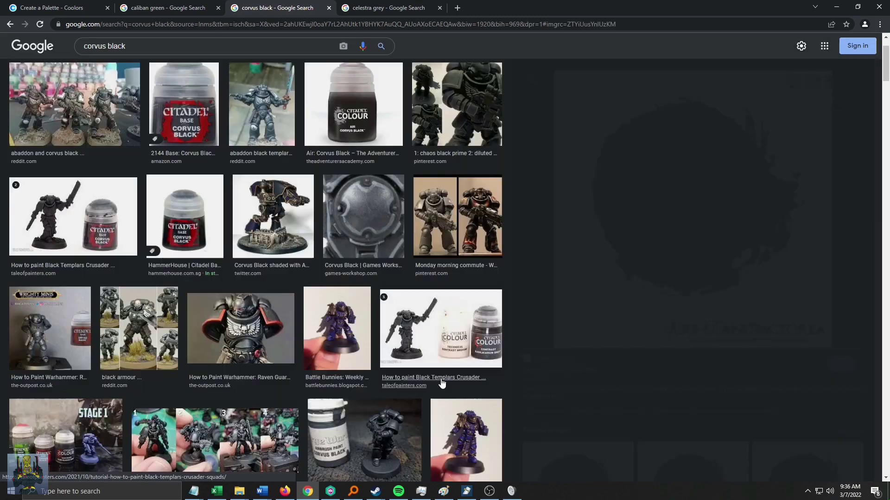
{"action": "left_click", "coordinate": [183, 8]}
{"action": "right_click", "coordinate": [590, 160]}
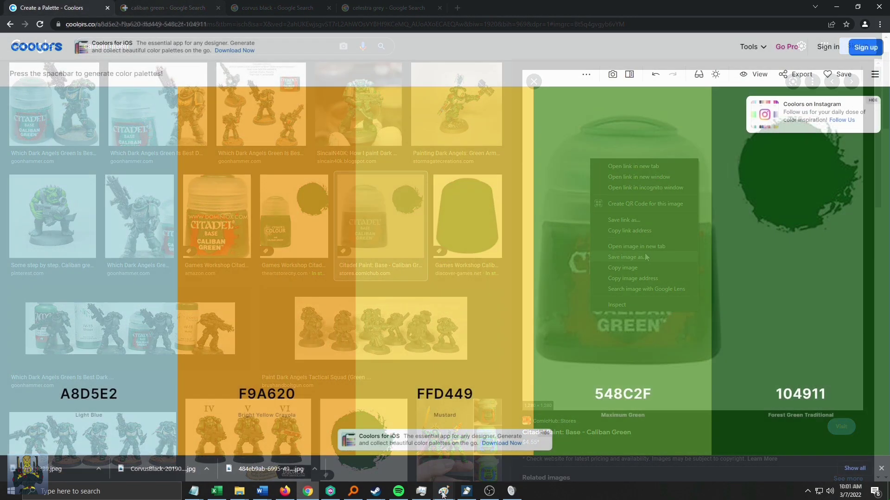
Switch to the Caliban Green image in Paint, sample the green swatch, and open its RGB values
{"action": "mouse_move", "coordinate": [447, 488]}
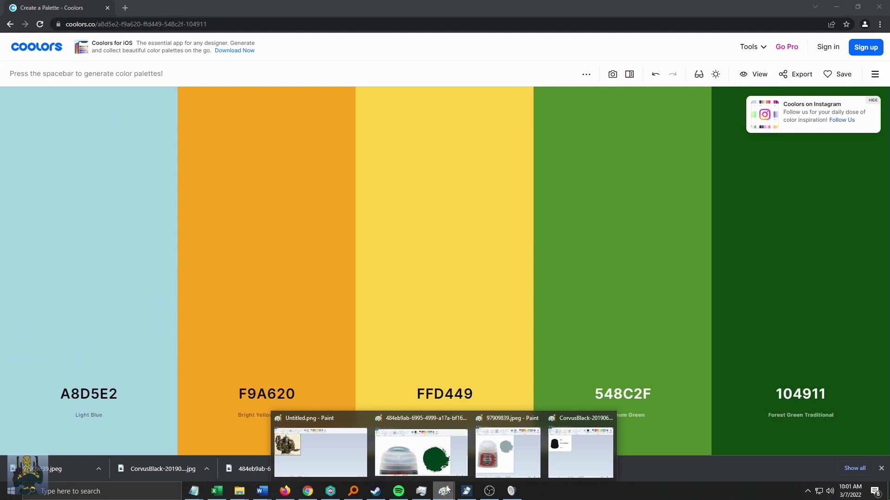
{"action": "left_click", "coordinate": [420, 451]}
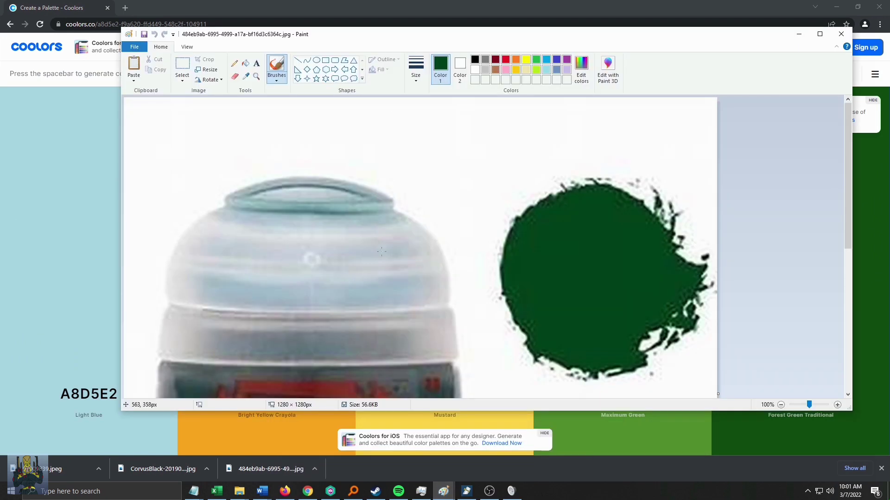
{"action": "left_click", "coordinate": [248, 74]}
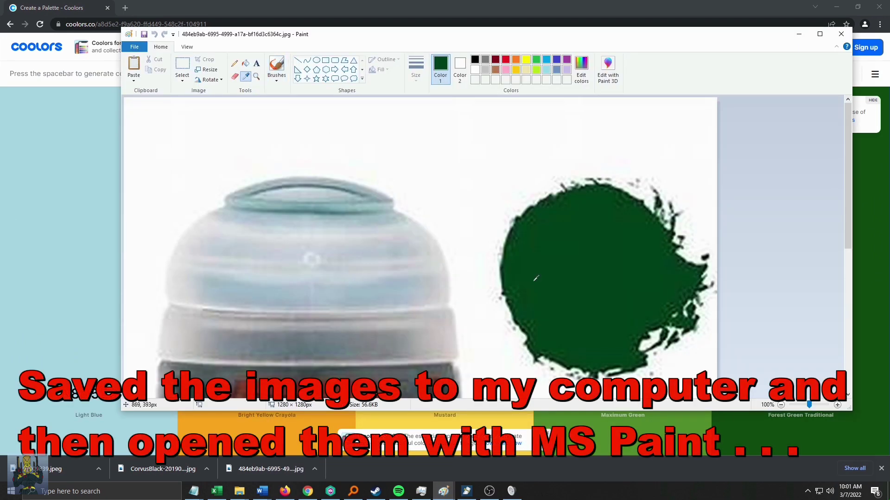
{"action": "left_click", "coordinate": [592, 273]}
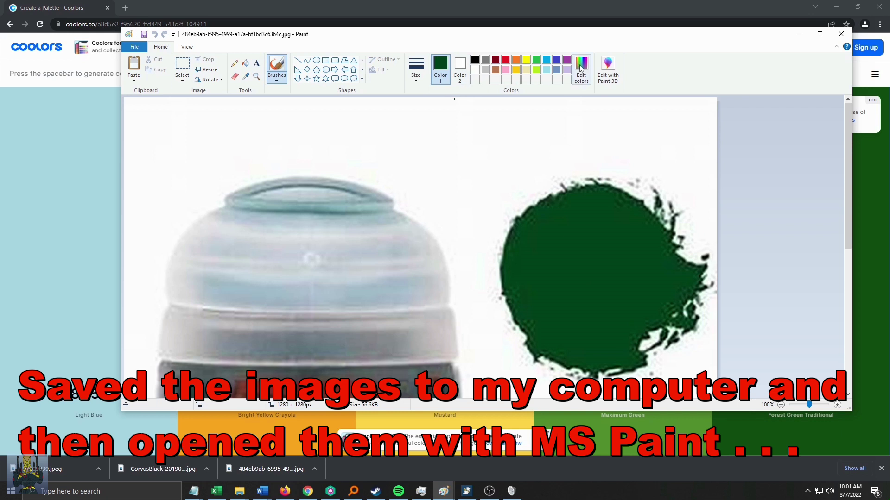
{"action": "left_click", "coordinate": [580, 70]}
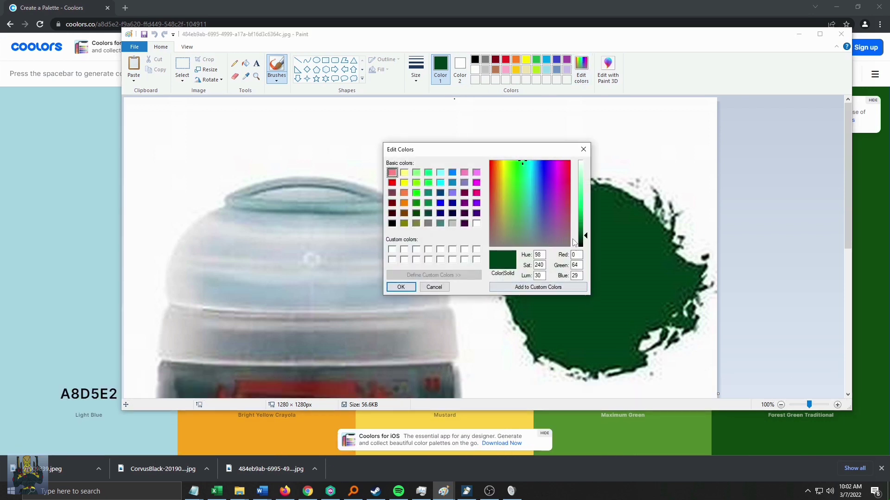
Return to Coolors and set the first palette color in RGB mode to Red 0, Green 64, Blue 29
{"action": "left_click", "coordinate": [94, 337]}
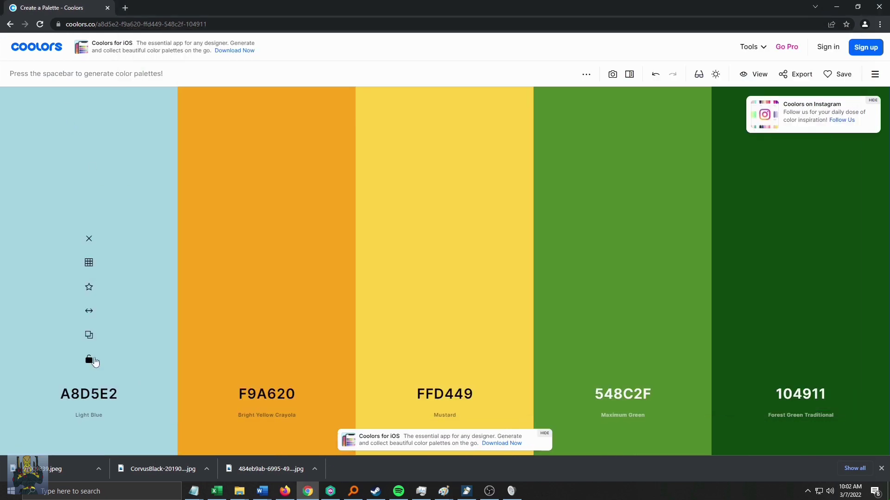
{"action": "left_click", "coordinate": [89, 394]}
{"action": "left_click", "coordinate": [108, 372]}
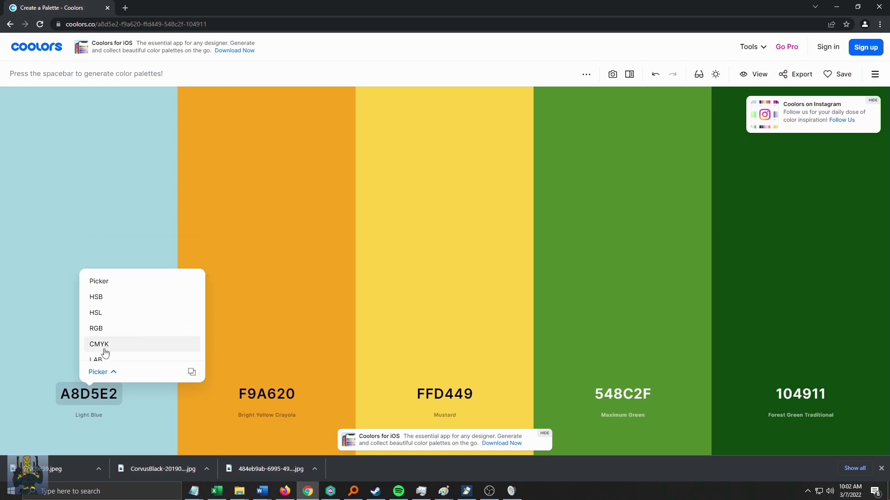
{"action": "left_click", "coordinate": [104, 329]}
{"action": "left_click", "coordinate": [188, 288]}
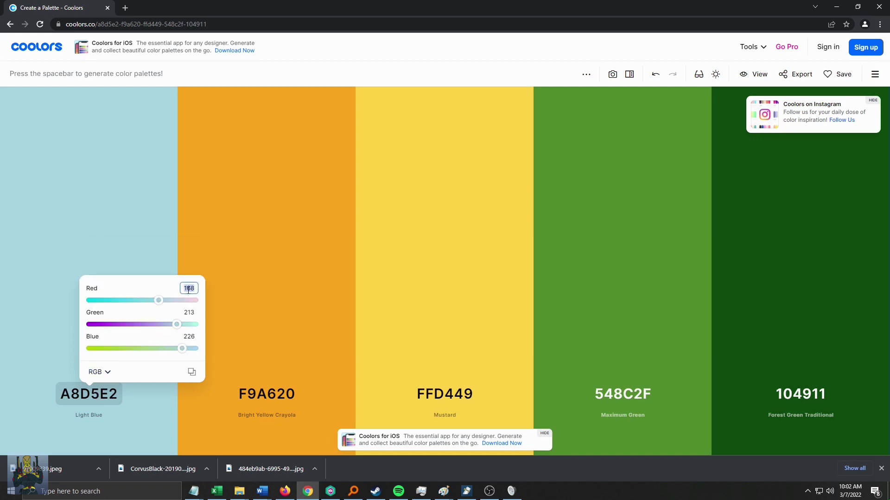
{"action": "left_click", "coordinate": [186, 313]}
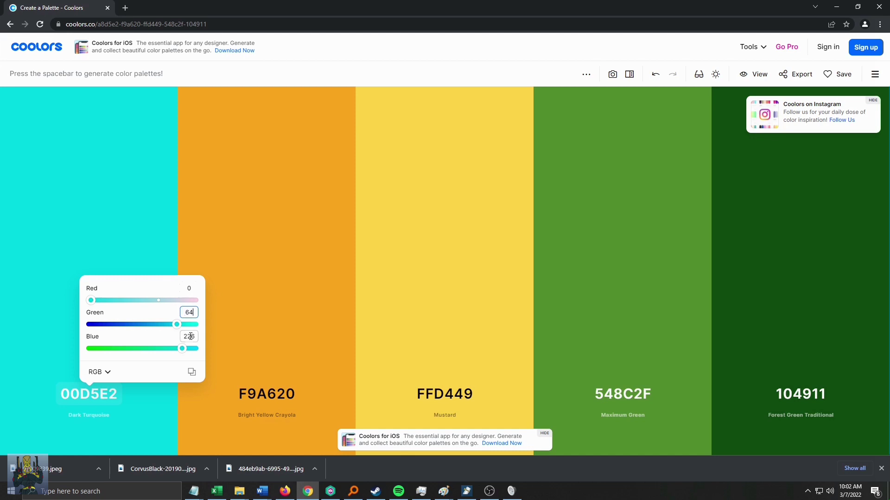
{"action": "type", "text": "64"}
{"action": "left_click", "coordinate": [189, 337]}
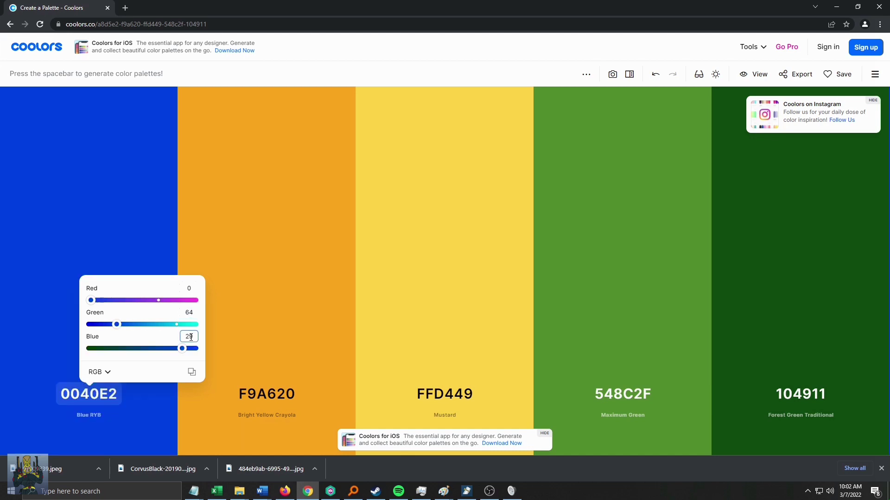
{"action": "key", "text": "Return"}
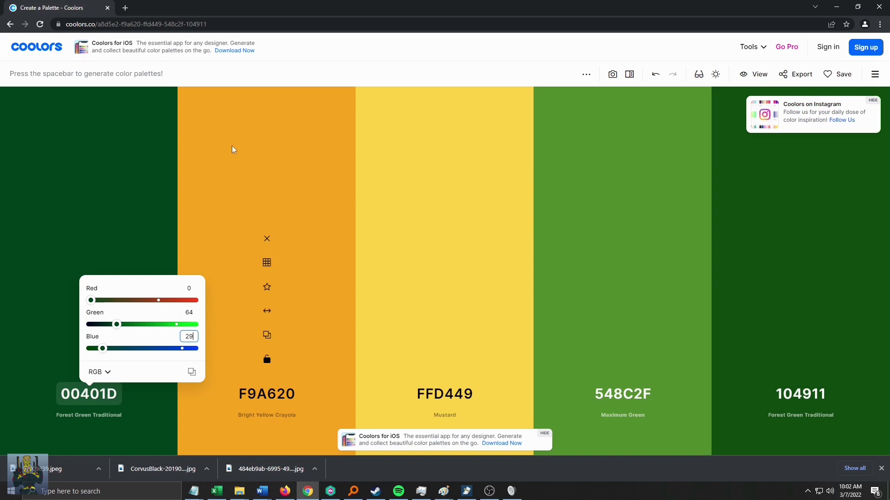
{"action": "left_click", "coordinate": [204, 153]}
Switch to the Celestra Grey image in Paint, sample the grey swatch, and open its RGB values
{"action": "mouse_move", "coordinate": [448, 490]}
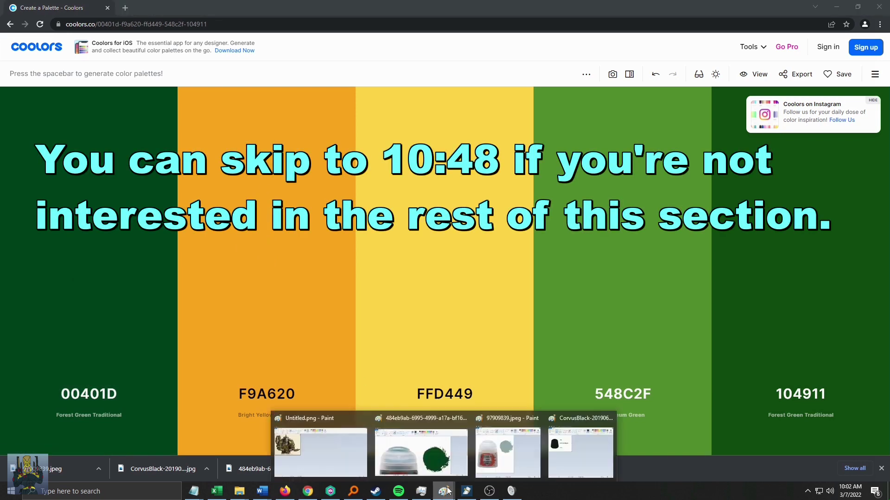
{"action": "left_click", "coordinate": [508, 449]}
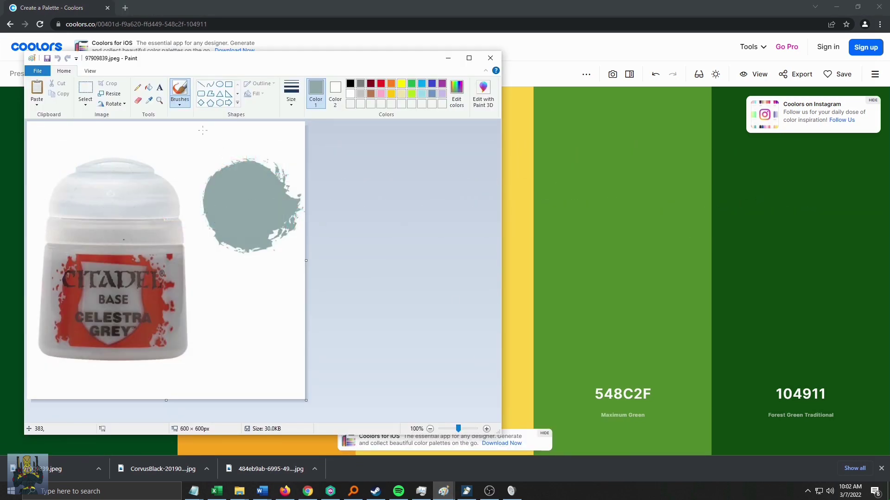
{"action": "left_click", "coordinate": [149, 101]}
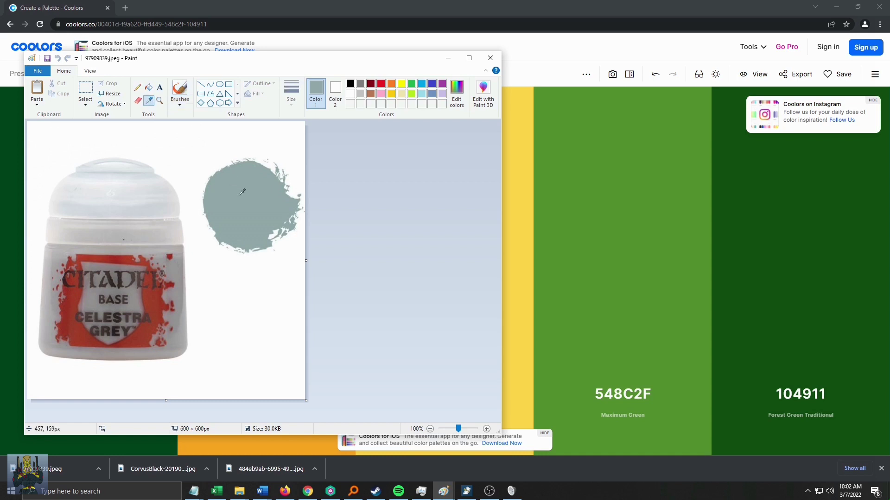
{"action": "left_click", "coordinate": [239, 195]}
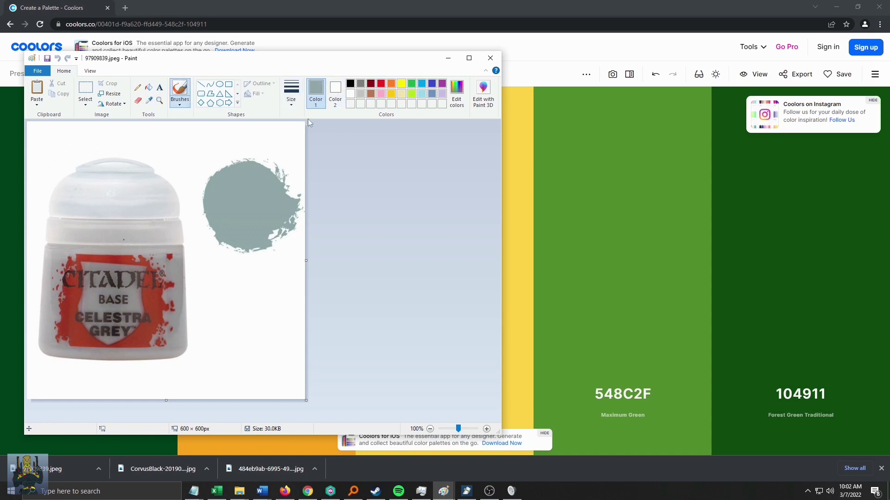
{"action": "left_click", "coordinate": [451, 105]}
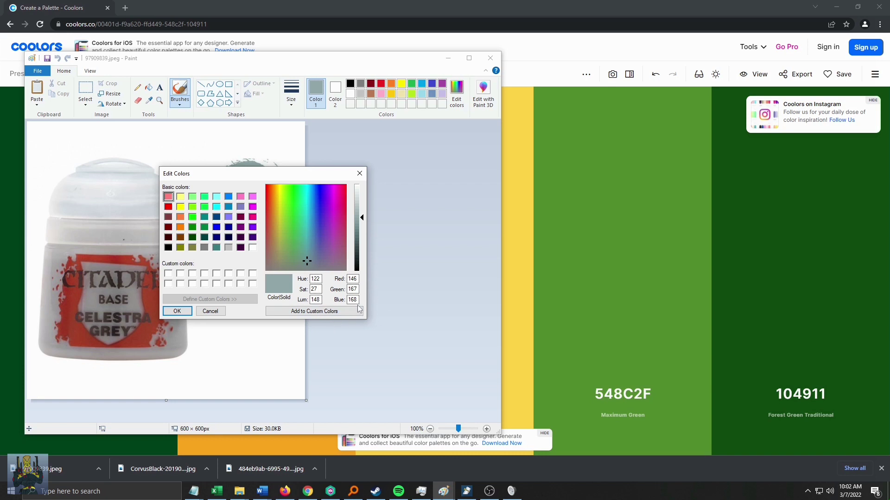
Return to Coolors, set the second palette color to Red 146, Green 167, Blue 168, and close its color editor
{"action": "left_click", "coordinate": [436, 4]}
{"action": "left_click", "coordinate": [277, 395]}
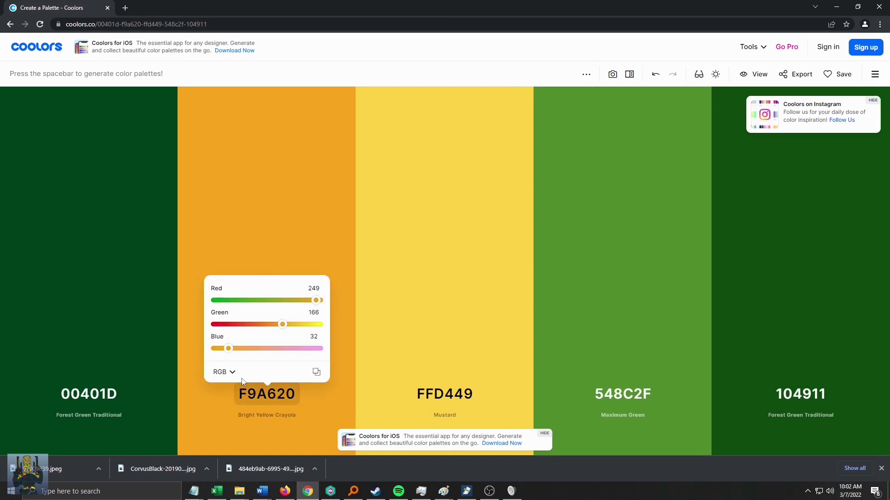
{"action": "left_click", "coordinate": [232, 372]}
{"action": "left_click", "coordinate": [247, 329]}
{"action": "left_click", "coordinate": [310, 288]}
{"action": "left_click", "coordinate": [315, 312]}
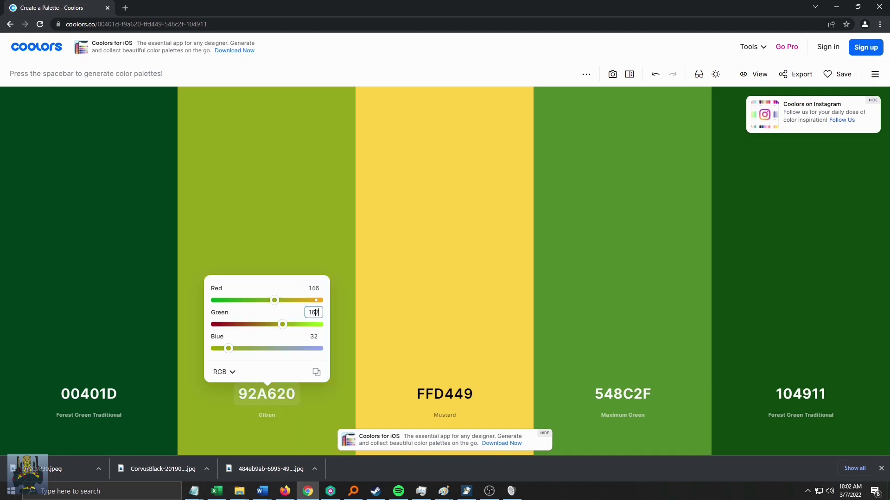
{"action": "type", "text": "167"}
{"action": "left_click", "coordinate": [310, 336]}
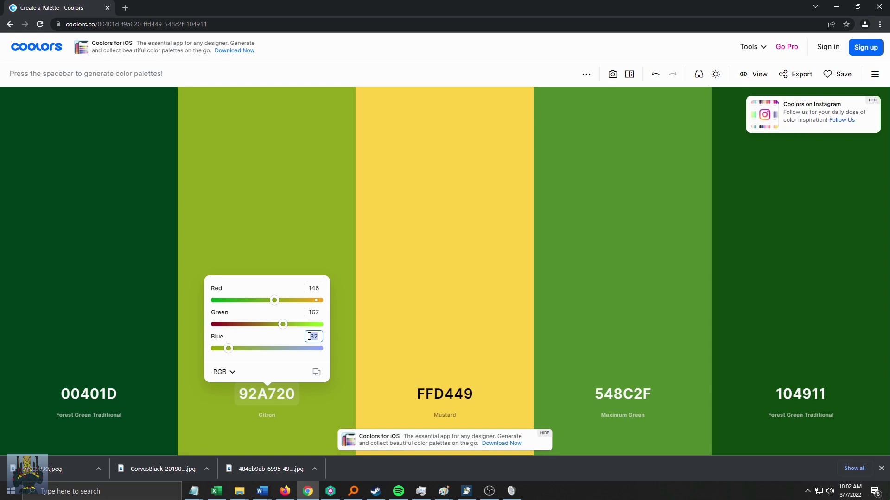
{"action": "key", "text": "Return"}
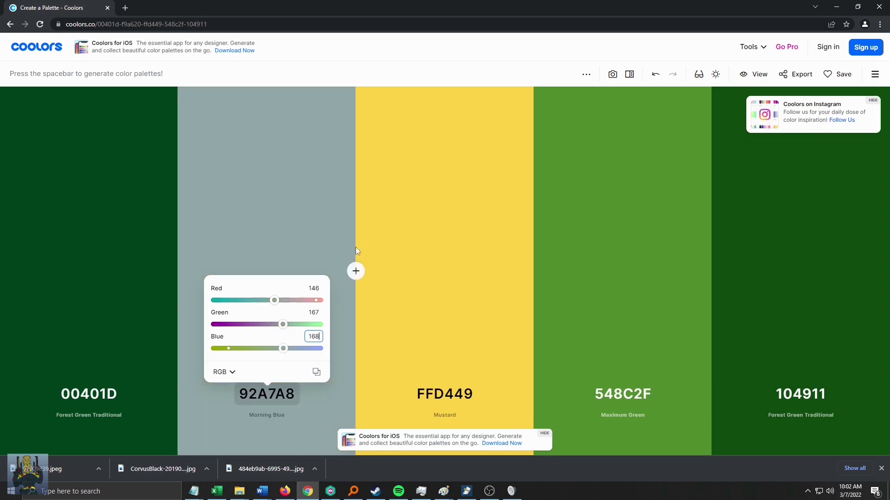
{"action": "left_click", "coordinate": [345, 50]}
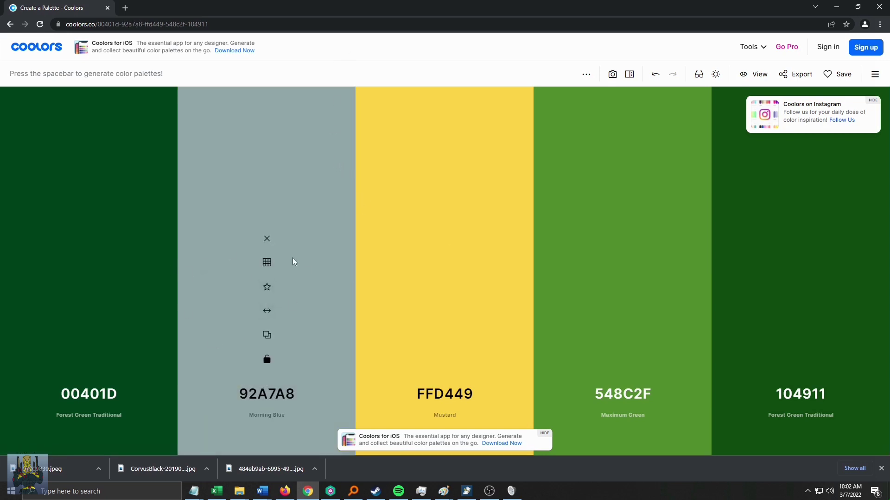
Switch to the Corvus Black image in Paint, sample the black swatch, and open its RGB values
{"action": "mouse_move", "coordinate": [445, 494]}
{"action": "left_click", "coordinate": [580, 451]}
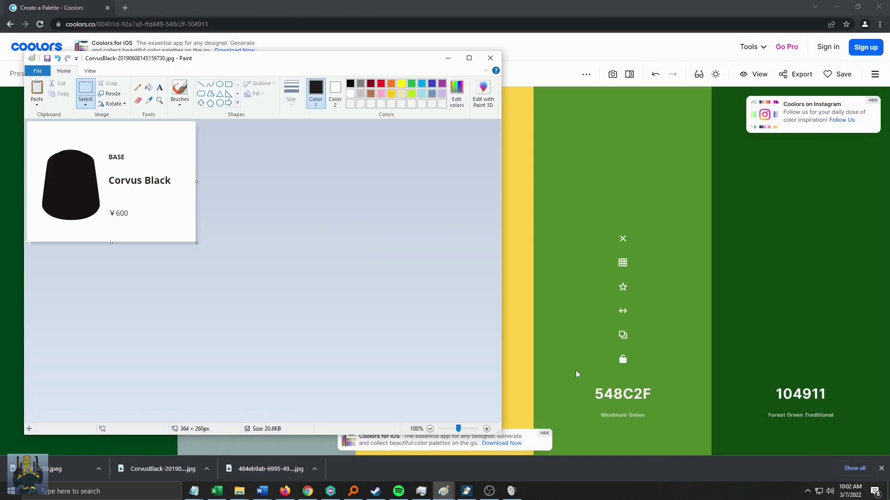
{"action": "left_click", "coordinate": [149, 100]}
{"action": "left_click", "coordinate": [69, 186]}
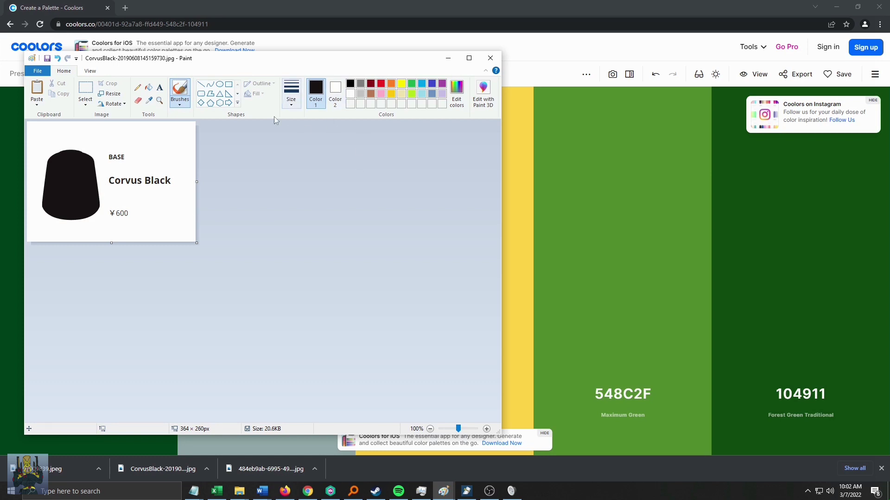
{"action": "left_click", "coordinate": [456, 93]}
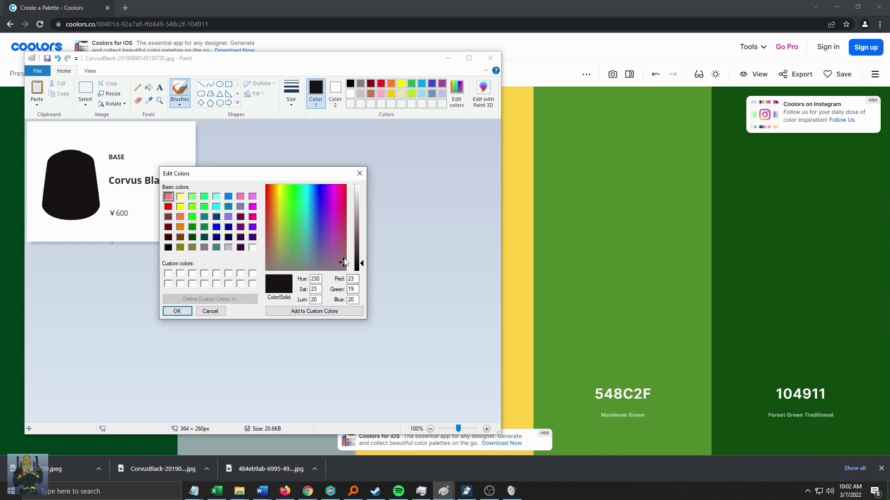
Return to Coolors, set the third palette color to Red 23, Green 19, Blue 20, and close its color editor
{"action": "left_click", "coordinate": [465, 7]}
{"action": "left_click", "coordinate": [456, 398]}
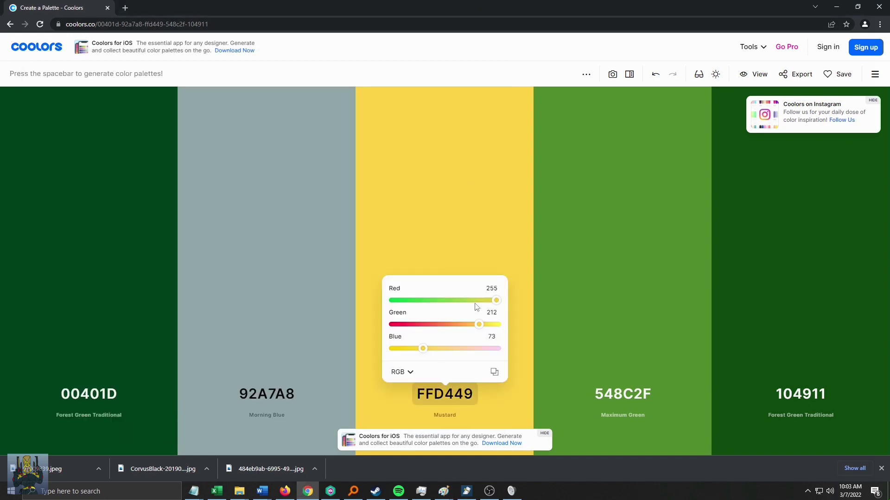
{"action": "left_click", "coordinate": [491, 289]}
{"action": "type", "text": "23"}
{"action": "left_click", "coordinate": [498, 315]}
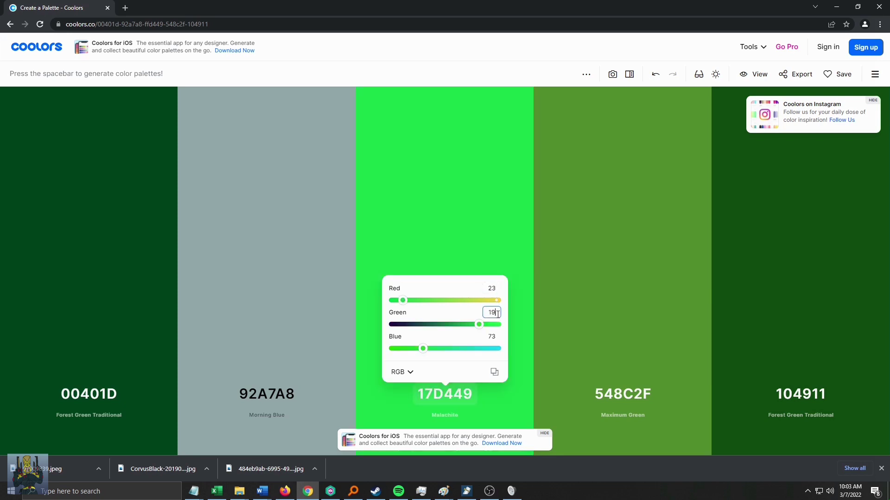
{"action": "left_click", "coordinate": [497, 337]}
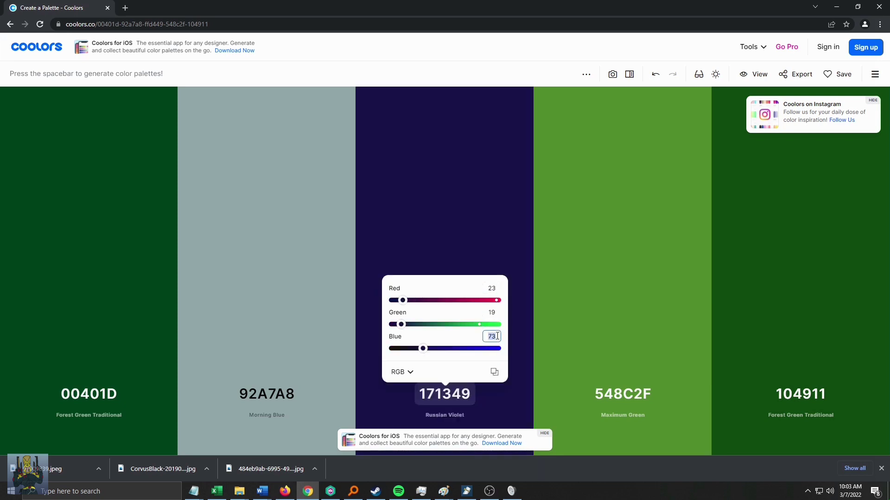
{"action": "type", "text": "20"}
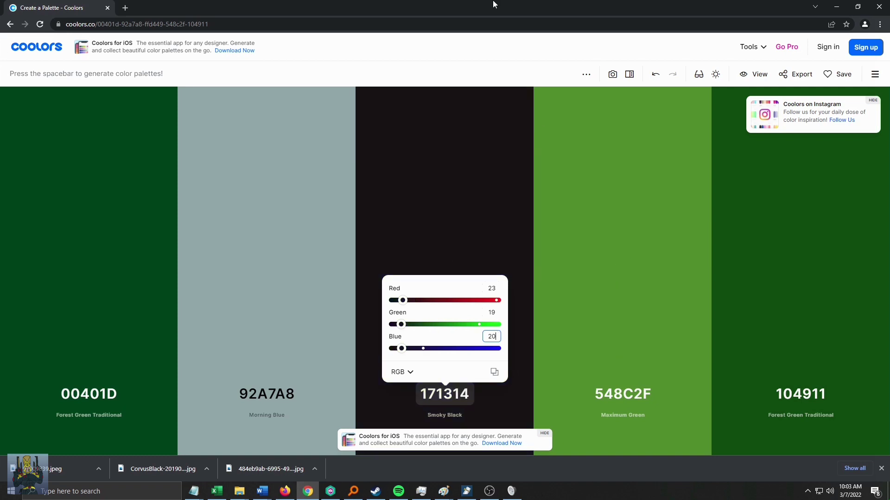
{"action": "left_click", "coordinate": [498, 221]}
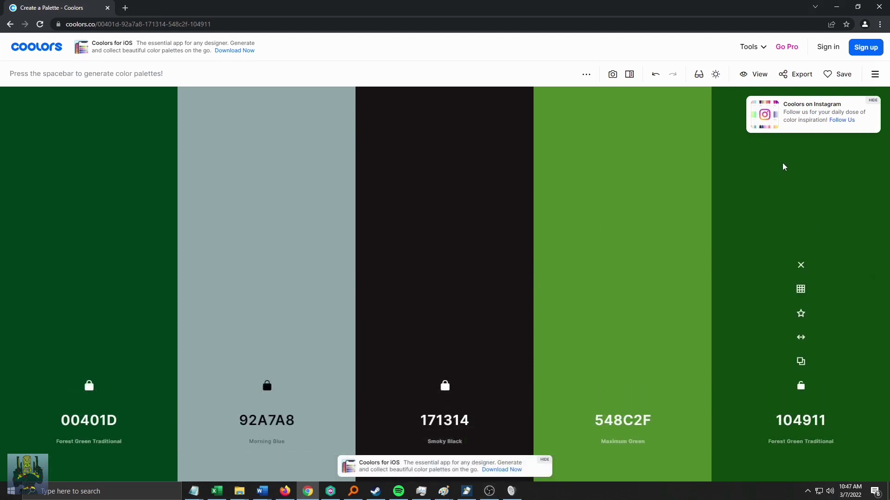
Regenerate the unlocked fourth and fifth colors until the fourth is dark red 92140C, and lock that color
{"action": "key", "text": "space"}
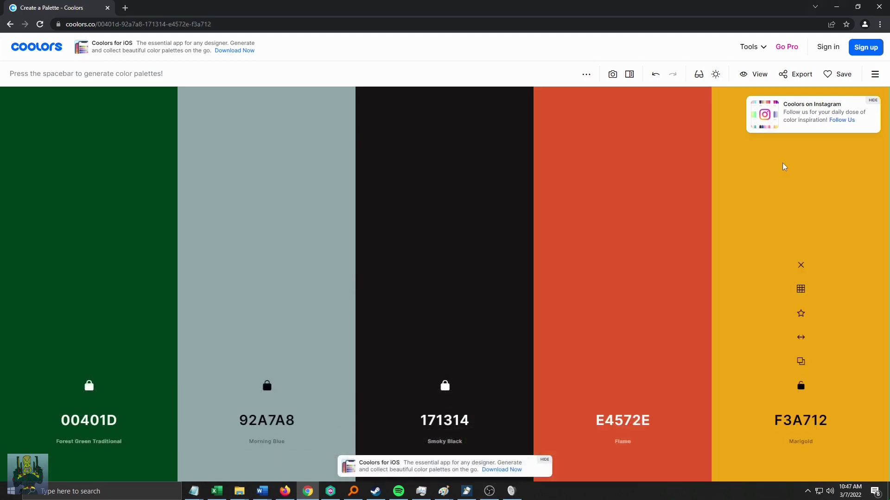
{"action": "key", "text": "space"}
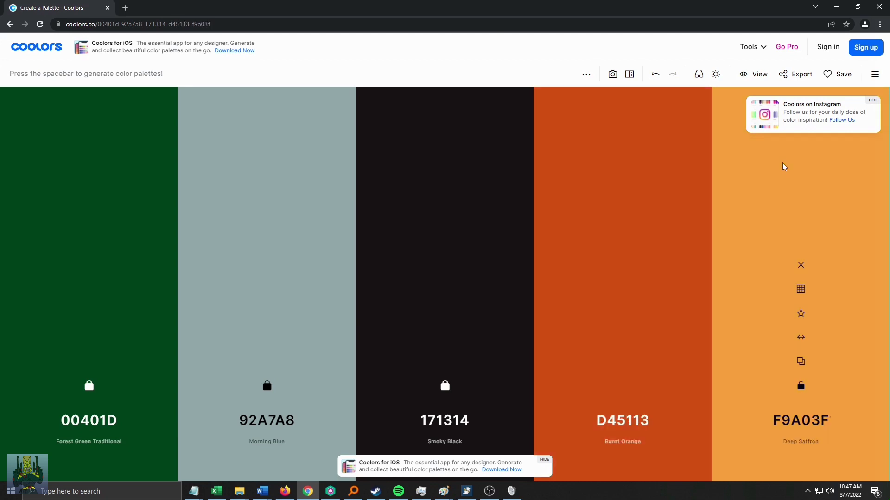
{"action": "key", "text": "space"}
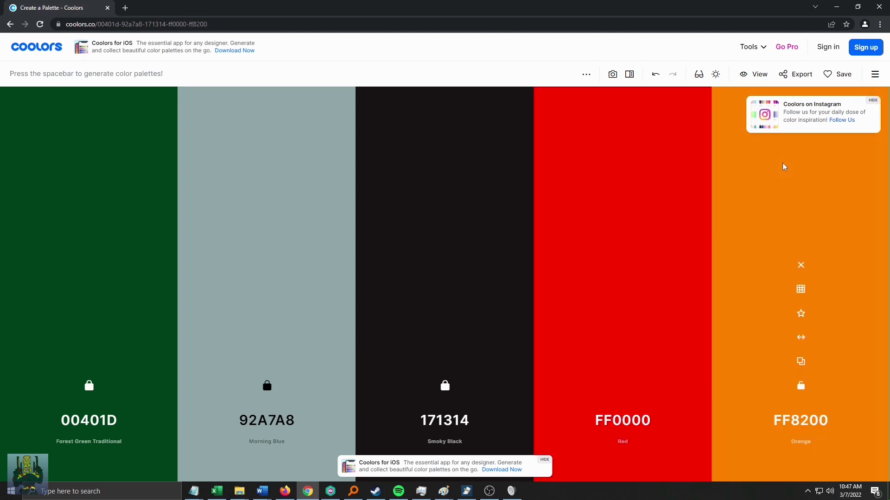
{"action": "key", "text": "space"}
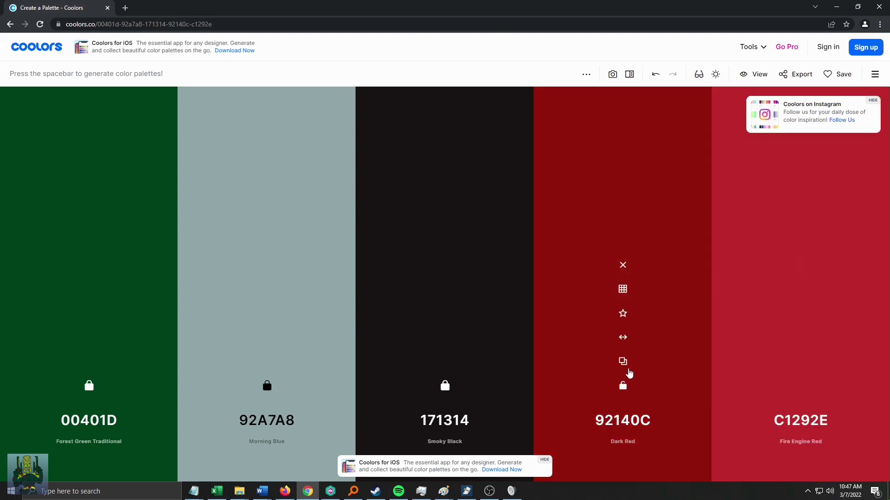
{"action": "left_click", "coordinate": [623, 386]}
Regenerate the remaining unlocked fifth color until it is AD6A6C, and lock it
{"action": "key", "text": "space"}
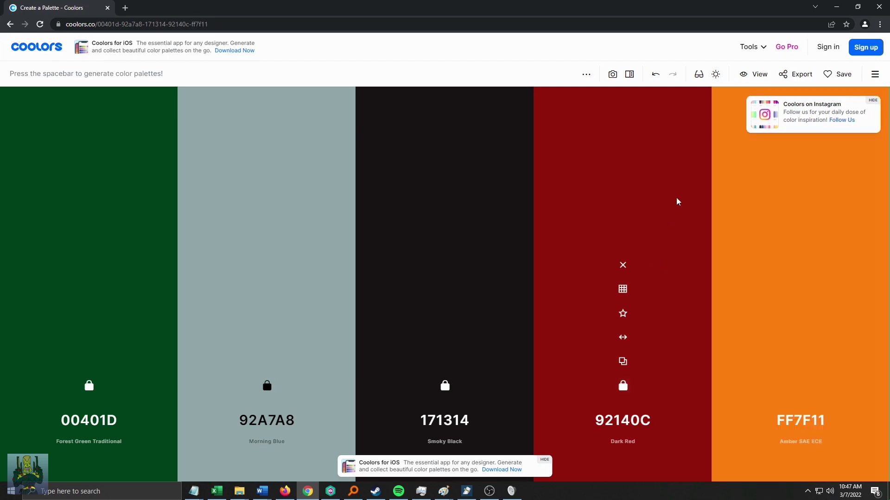
{"action": "key", "text": "space"}
{"action": "key", "text": "space"}
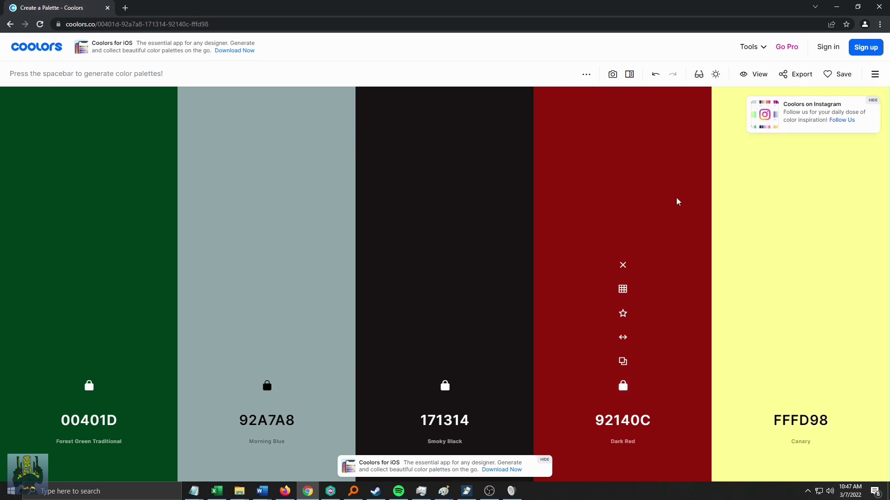
{"action": "key", "text": "space"}
{"action": "key", "text": "space"}
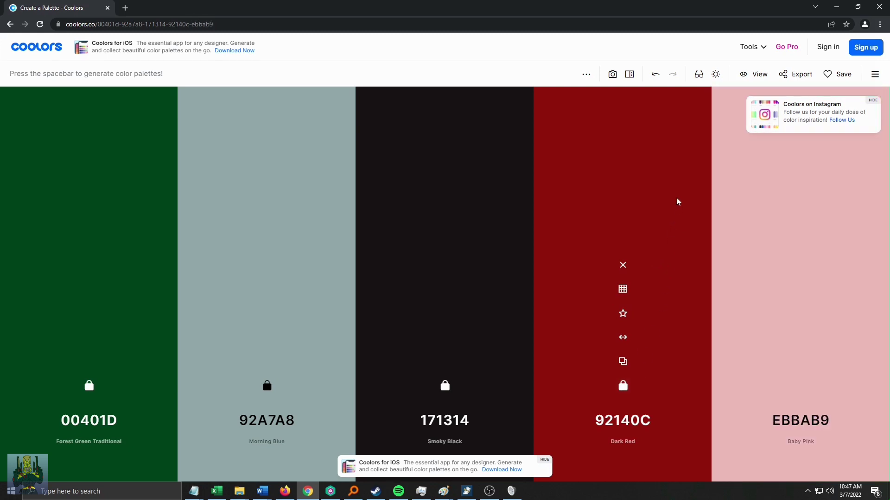
{"action": "key", "text": "space"}
{"action": "key", "text": "space"}
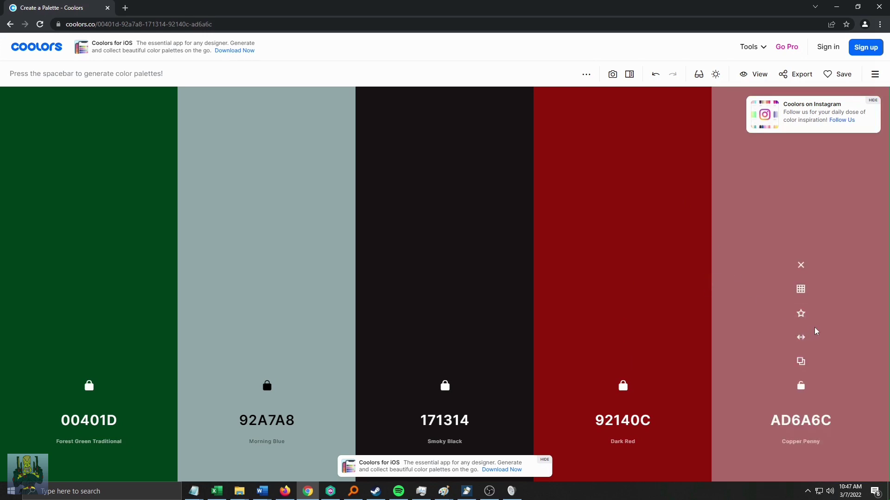
Add five more colors at the end of the palette to make ten columns
{"action": "mouse_move", "coordinate": [870, 287]}
{"action": "left_click", "coordinate": [870, 285]}
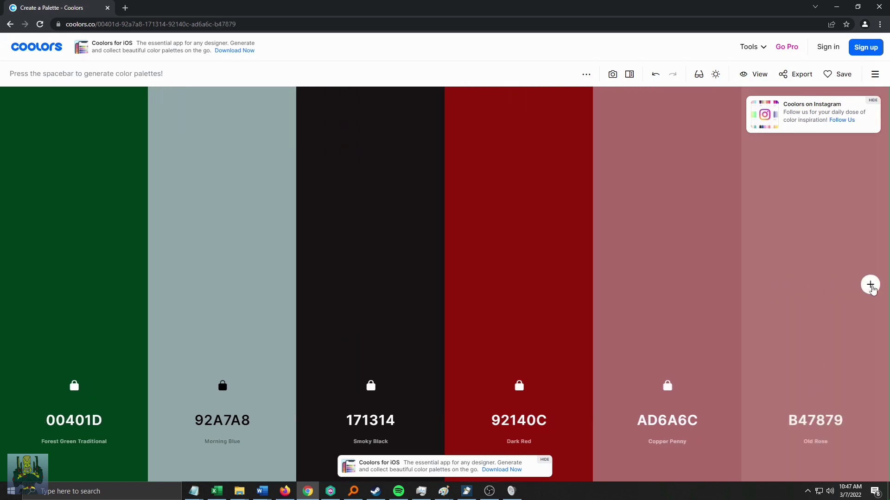
{"action": "left_click", "coordinate": [870, 285]}
{"action": "left_click", "coordinate": [872, 287]}
{"action": "left_click", "coordinate": [872, 287]}
{"action": "left_click", "coordinate": [873, 287]}
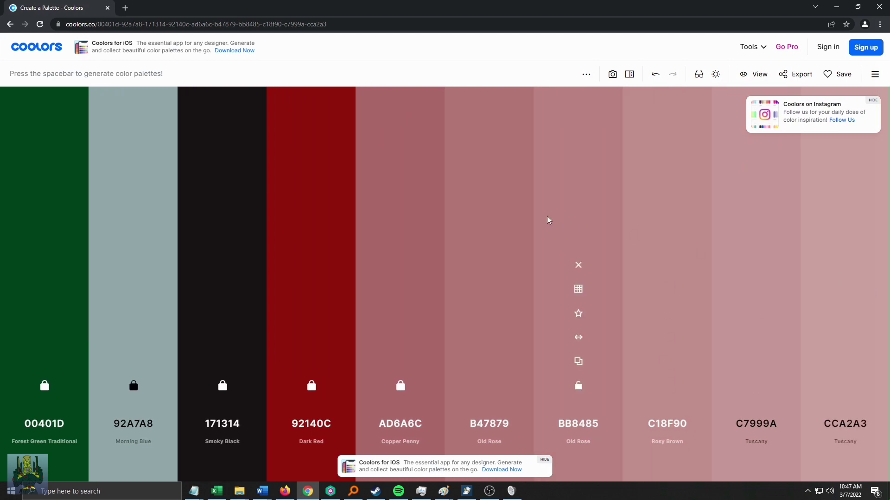
Regenerate the five new colors until the sixth is yellow E0CA3C, and lock it
{"action": "key", "text": "space"}
{"action": "key", "text": "space"}
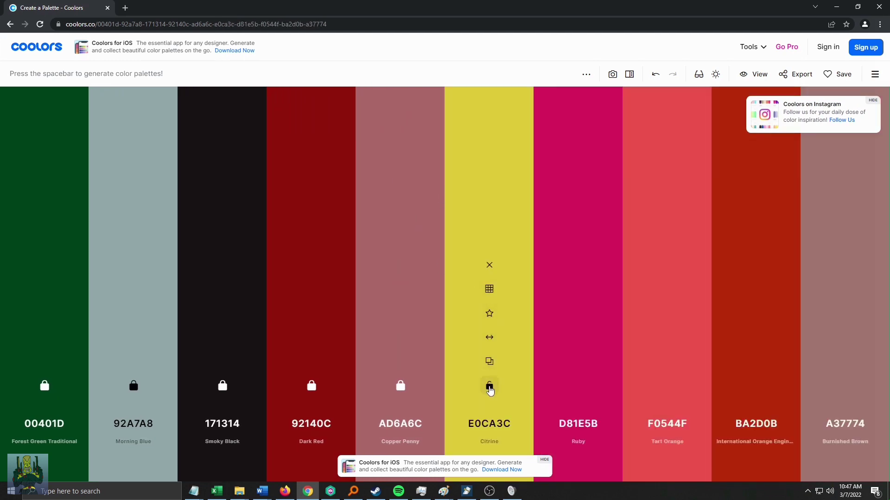
{"action": "left_click", "coordinate": [491, 386]}
Generate and lock 922D50 as the seventh color, and regenerate the three remaining unlocked colors
{"action": "key", "text": "space"}
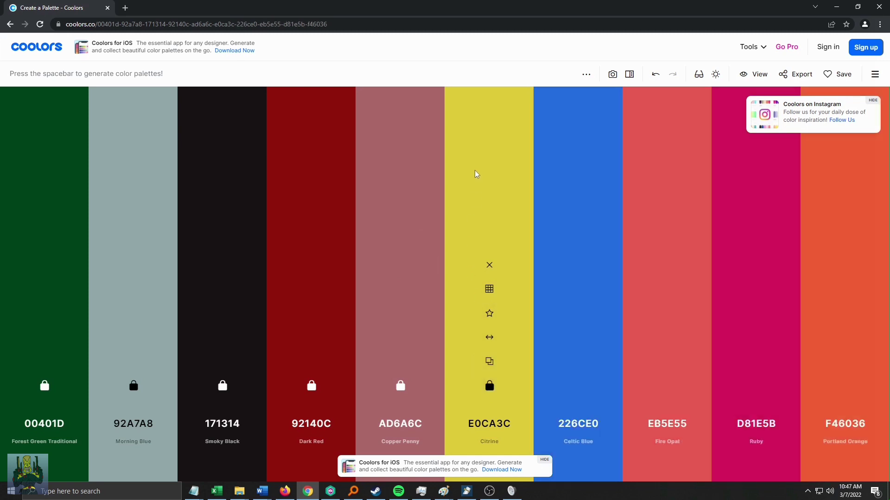
{"action": "key", "text": "space"}
{"action": "key", "text": "space"}
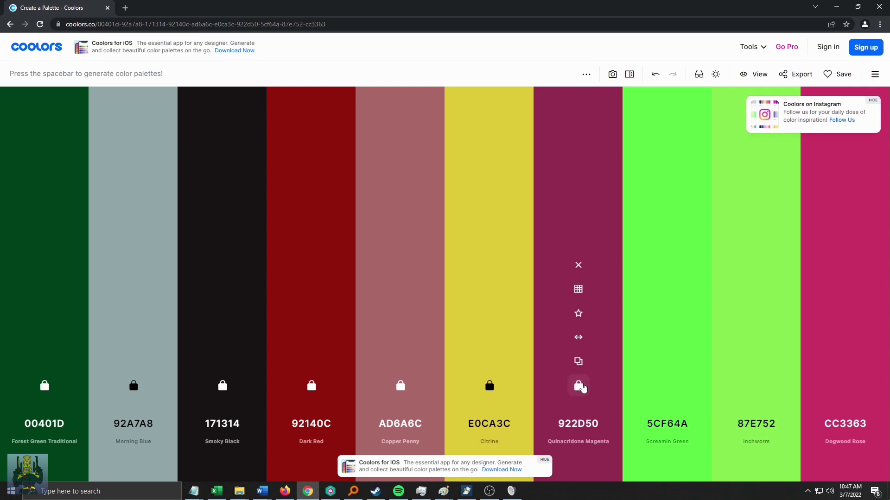
{"action": "left_click", "coordinate": [579, 387]}
{"action": "key", "text": "space"}
{"action": "key", "text": "space"}
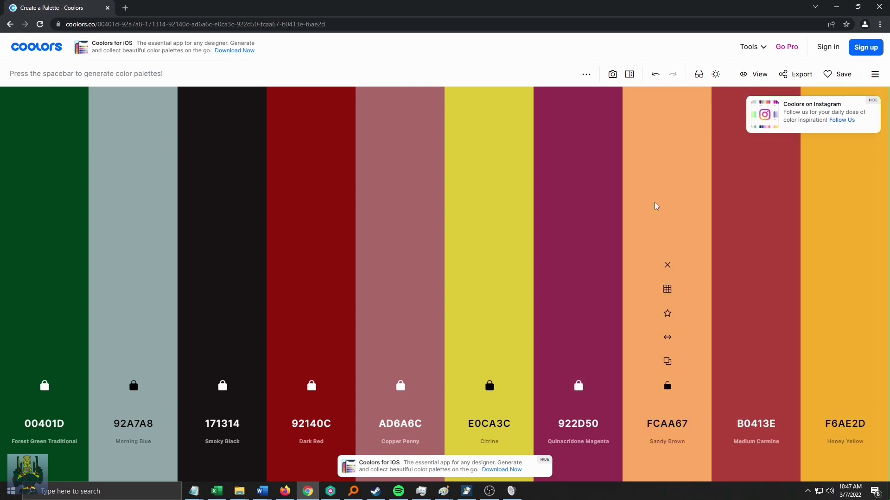
{"action": "key", "text": "space"}
Move 922D50 to fourth place, 00401D to seventh and 92A7A8 to sixth, and regenerate the unlocked colors
{"action": "left_click_drag", "start_coordinate": [580, 338], "coordinate": [328, 337]}
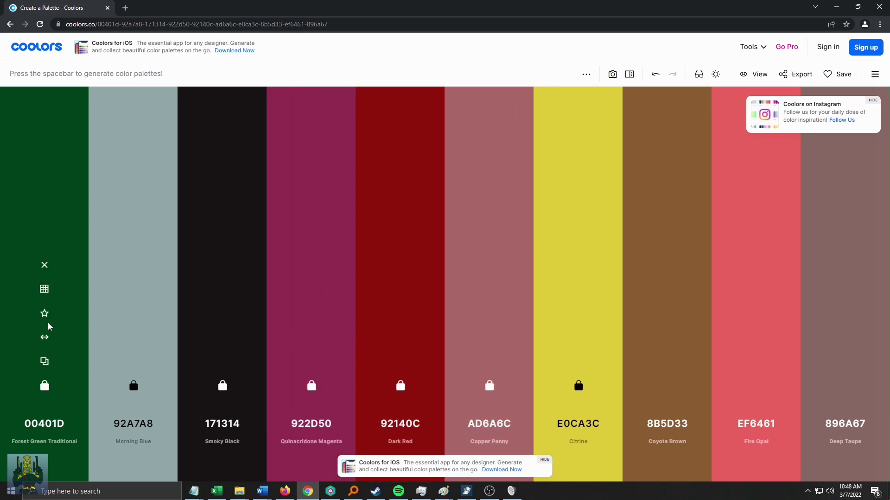
{"action": "left_click_drag", "start_coordinate": [45, 337], "coordinate": [576, 338]}
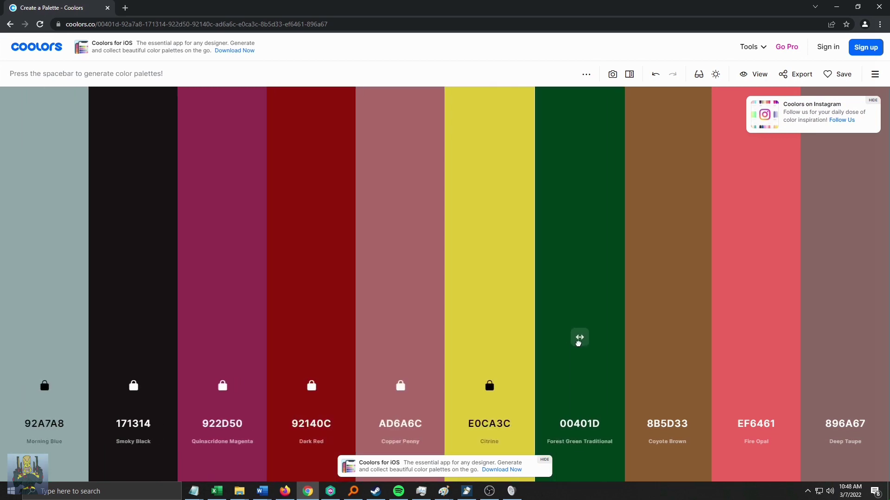
{"action": "left_click_drag", "start_coordinate": [38, 338], "coordinate": [491, 338]}
{"action": "key", "text": "space"}
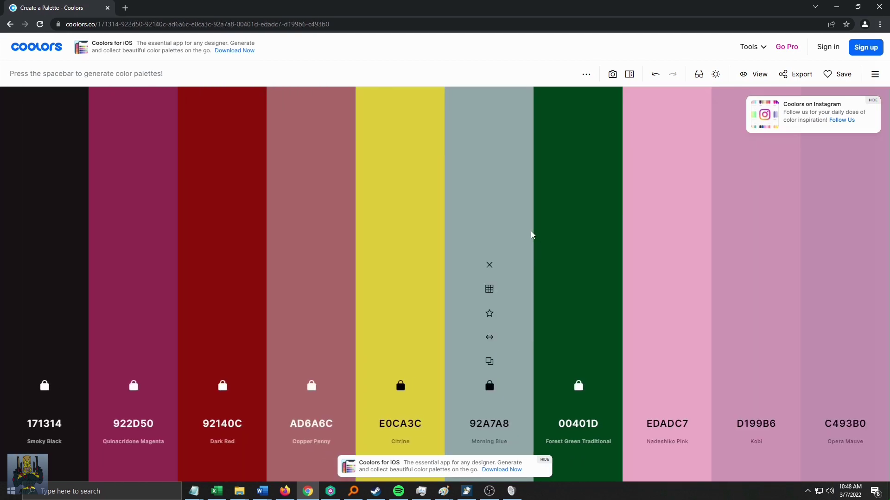
{"action": "key", "text": "space"}
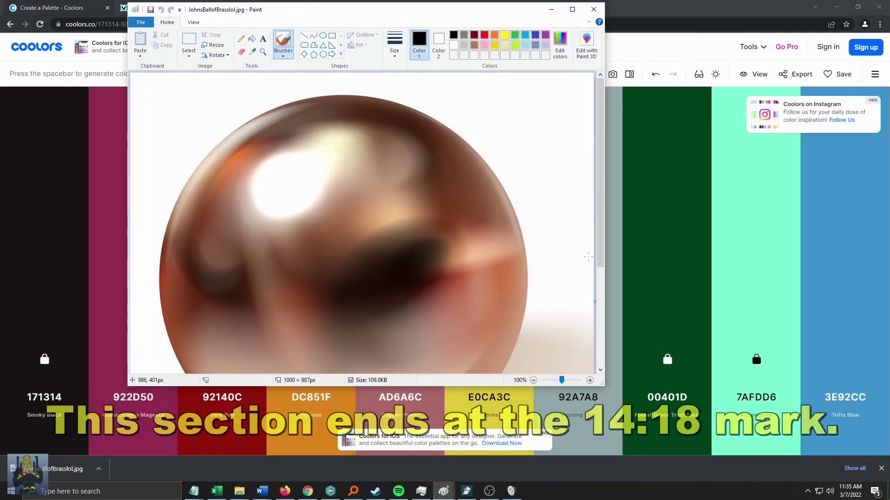
Sample the pale edge of the bright highlight on the brass ball image in Paint and open its RGB values
{"action": "left_click_drag", "start_coordinate": [600, 241], "coordinate": [604, 255]}
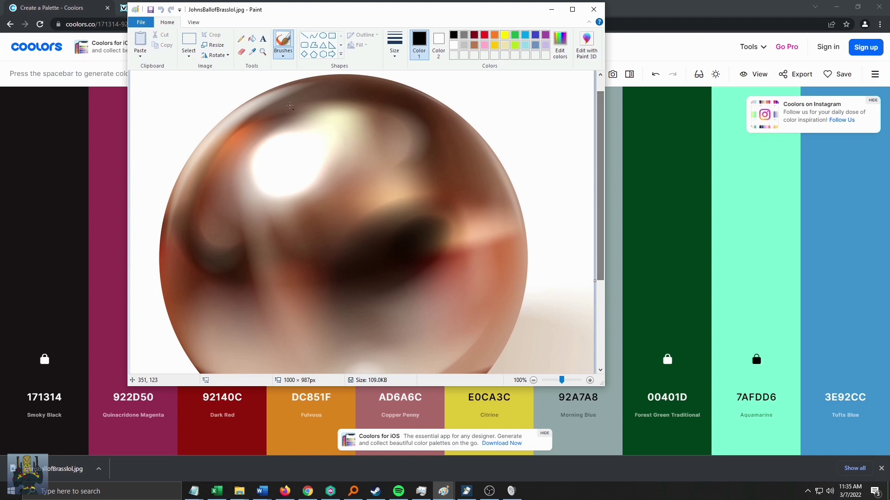
{"action": "left_click", "coordinate": [252, 51]}
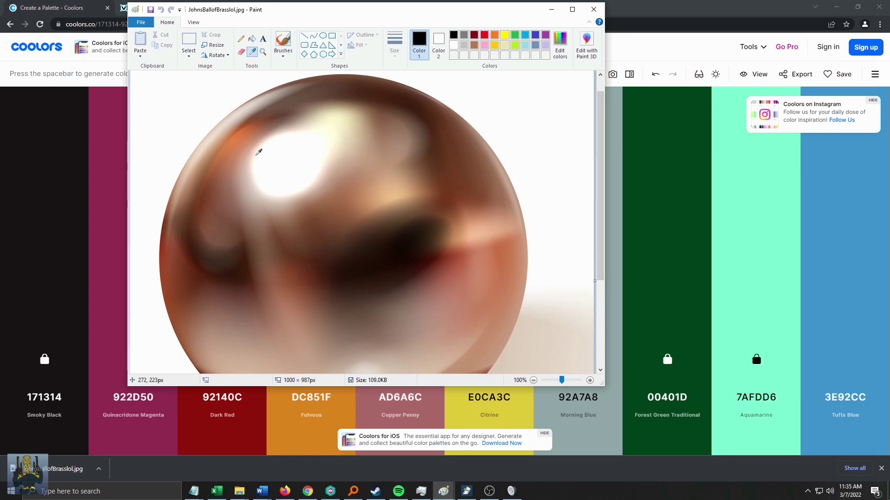
{"action": "left_click", "coordinate": [254, 156]}
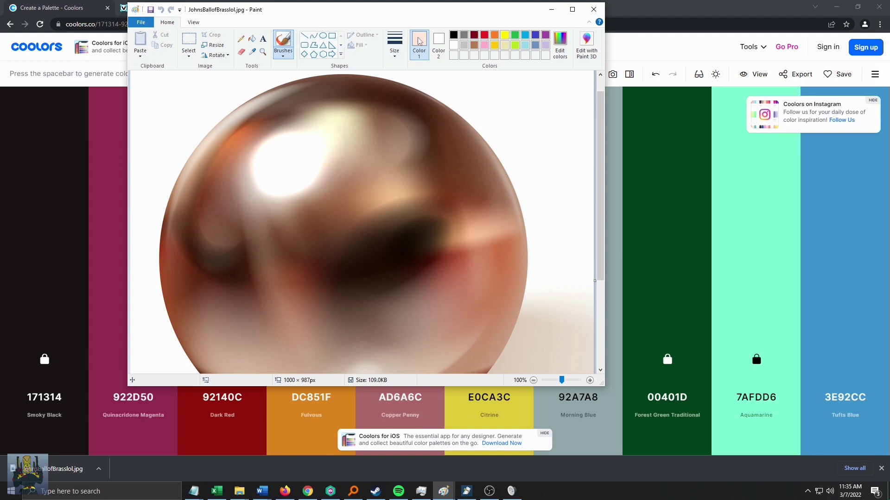
{"action": "left_click", "coordinate": [559, 44]}
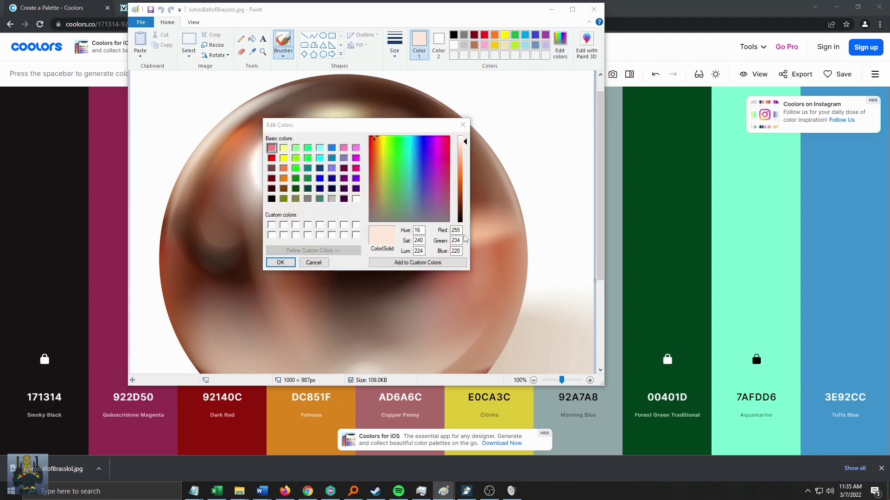
Return to Coolors and change the eighth color, 00401D, to Red 255, Green 234, Blue 220
{"action": "left_click", "coordinate": [666, 13]}
{"action": "mouse_move", "coordinate": [462, 322]}
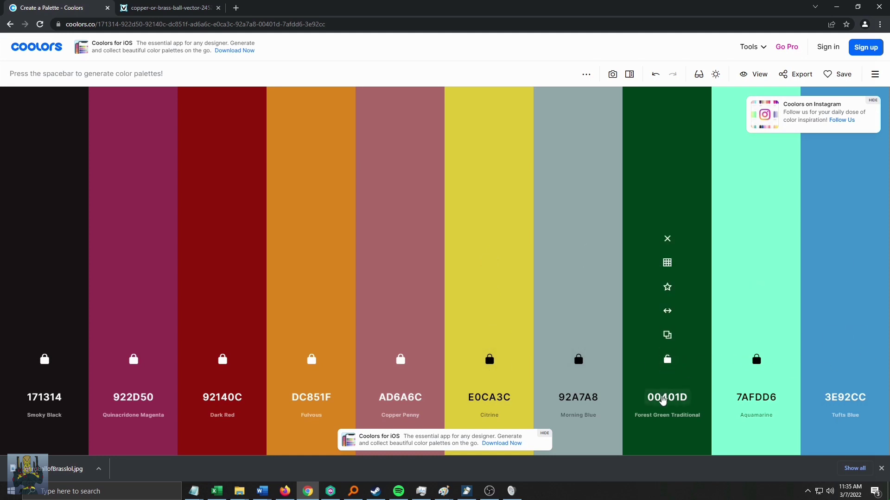
{"action": "left_click", "coordinate": [662, 398]}
{"action": "left_click", "coordinate": [710, 294]}
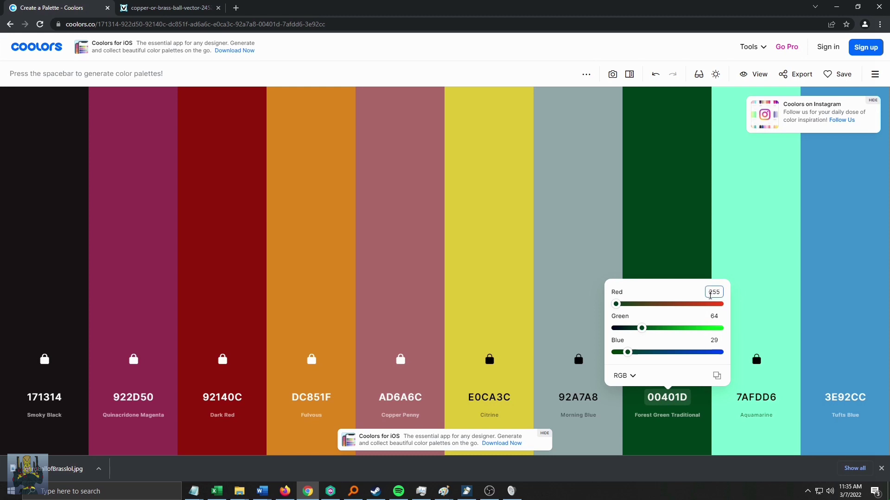
{"action": "left_click", "coordinate": [715, 316]}
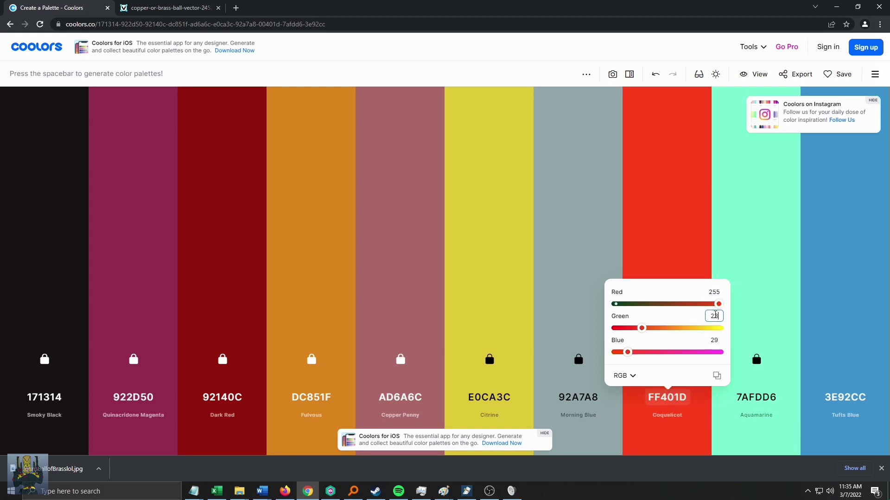
{"action": "type", "text": "234"}
{"action": "left_click", "coordinate": [715, 339]}
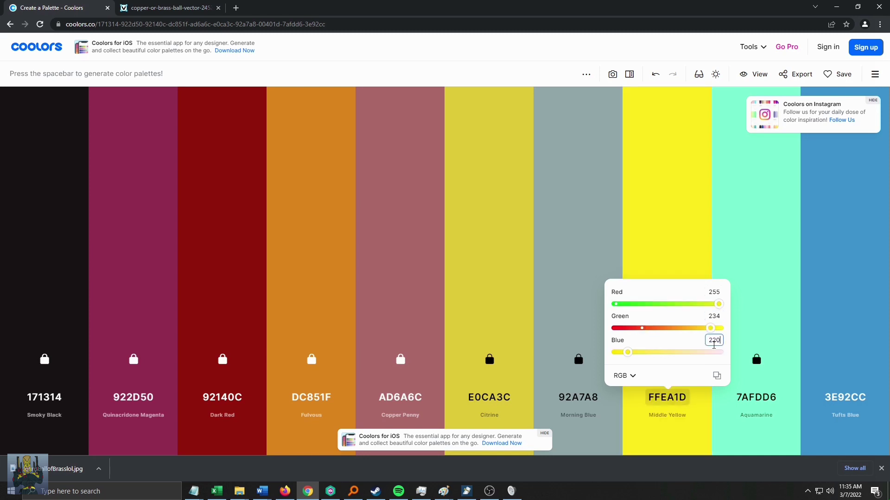
{"action": "type", "text": "220"}
{"action": "key", "text": "Return"}
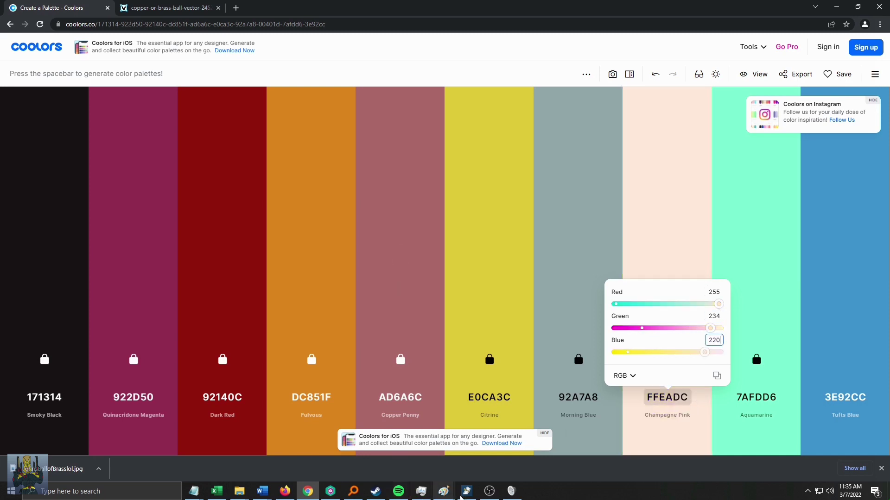
Switch to Paint, sample the copper-brown tone at the left edge of the brass ball, and open its RGB values
{"action": "left_click", "coordinate": [446, 495]}
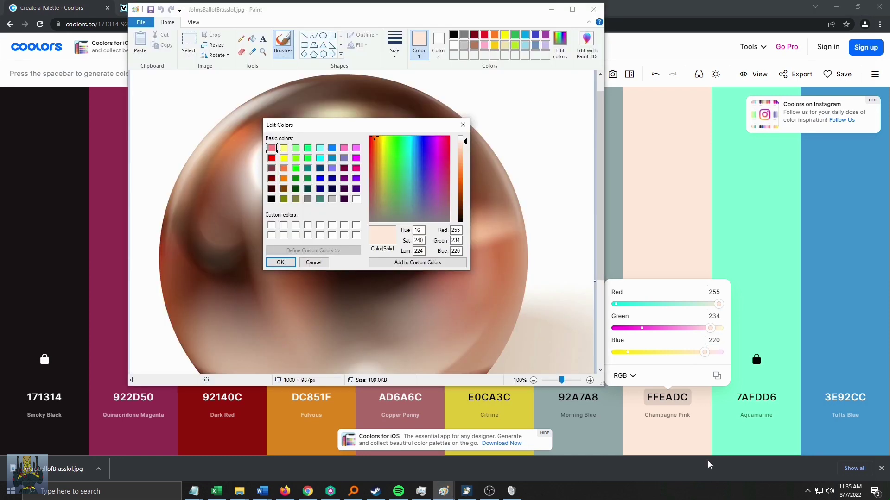
{"action": "left_click", "coordinate": [463, 125]}
{"action": "left_click", "coordinate": [254, 51]}
{"action": "scroll", "coordinate": [303, 190], "scroll_direction": "down", "scroll_amount": 2}
{"action": "left_click", "coordinate": [304, 190]}
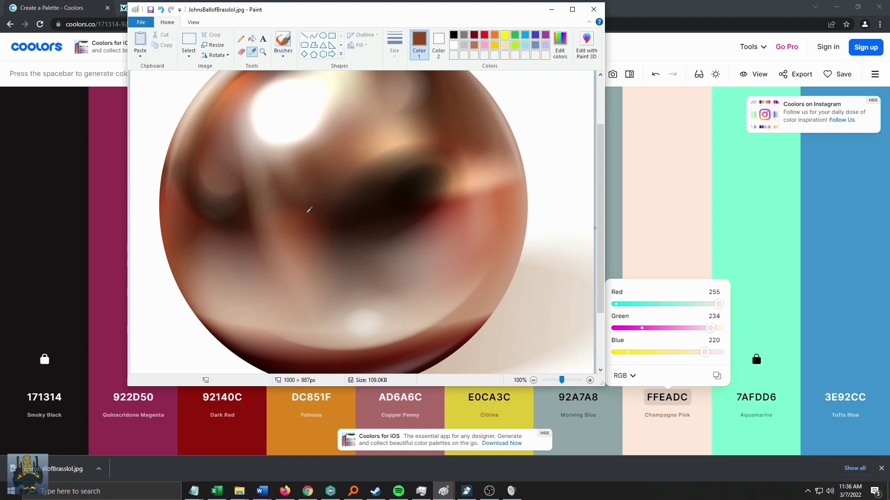
{"action": "left_click", "coordinate": [294, 229]}
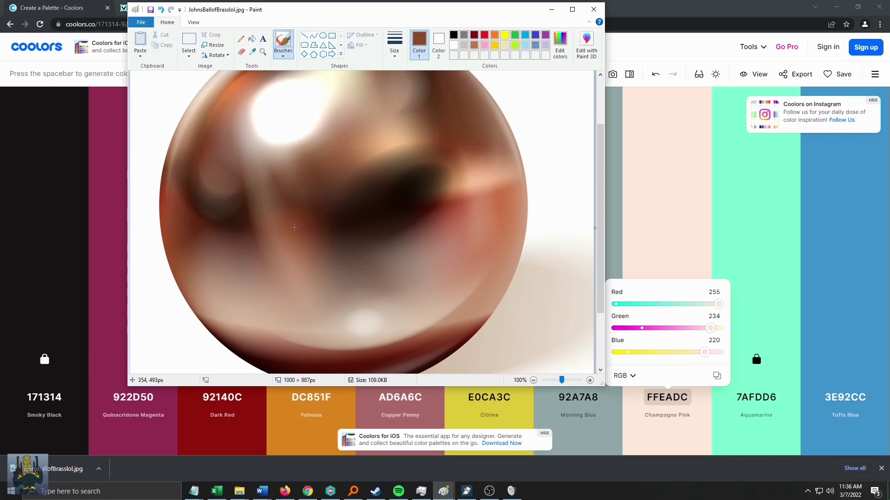
{"action": "left_click", "coordinate": [253, 51]}
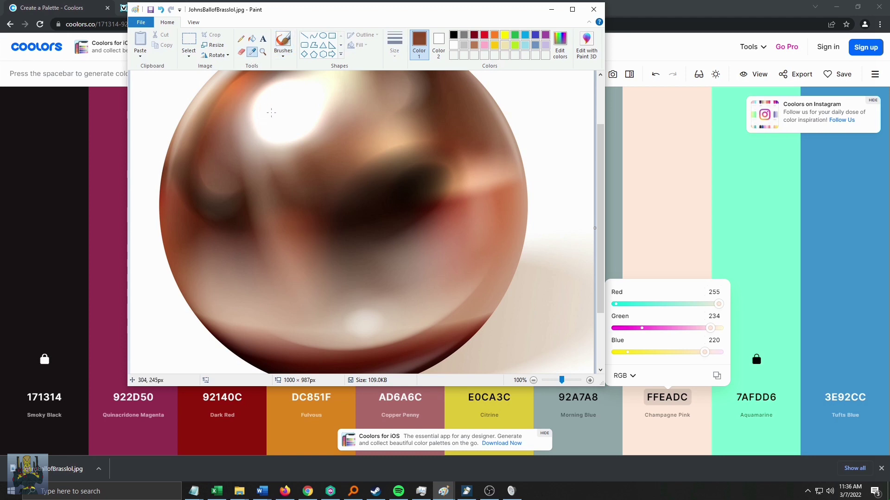
{"action": "left_click", "coordinate": [274, 110]}
{"action": "left_click", "coordinate": [282, 51]}
{"action": "left_click", "coordinate": [252, 51]}
{"action": "left_click", "coordinate": [166, 219]}
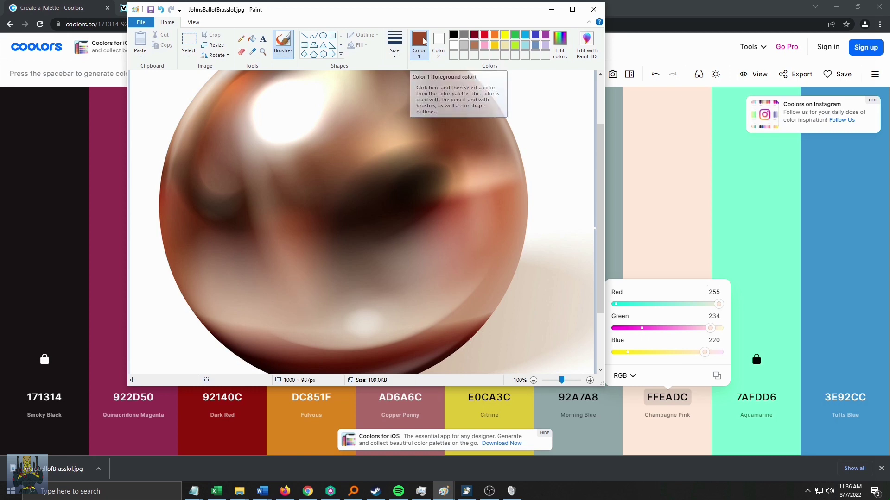
{"action": "left_click", "coordinate": [560, 44]}
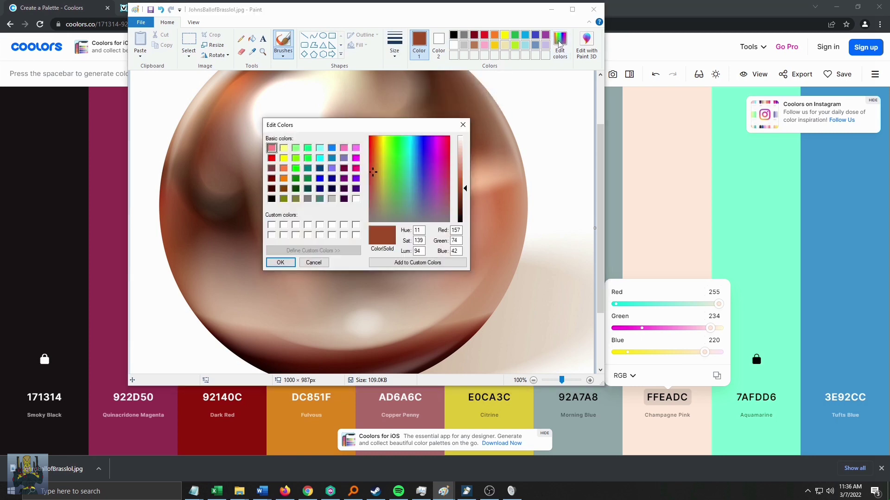
Return to Coolors and change the ninth color, 7AFDD6, to Red 157, Green 74, Blue 42
{"action": "left_click", "coordinate": [695, 4]}
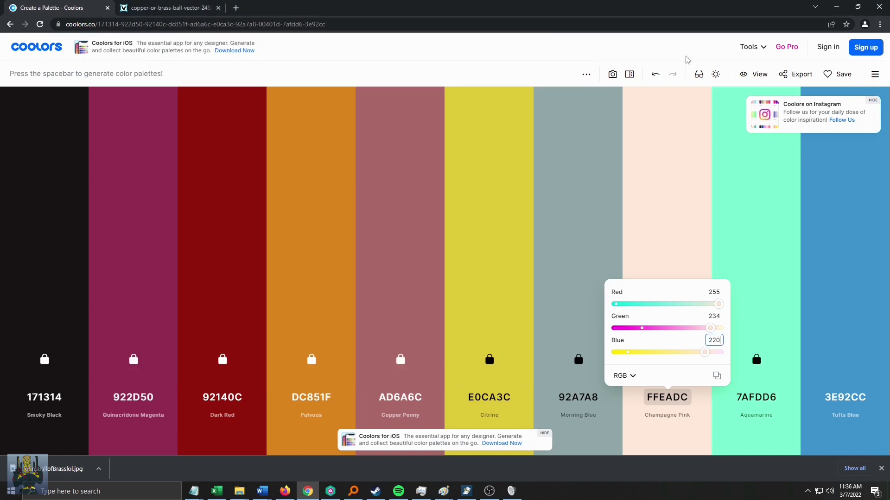
{"action": "left_click", "coordinate": [760, 404]}
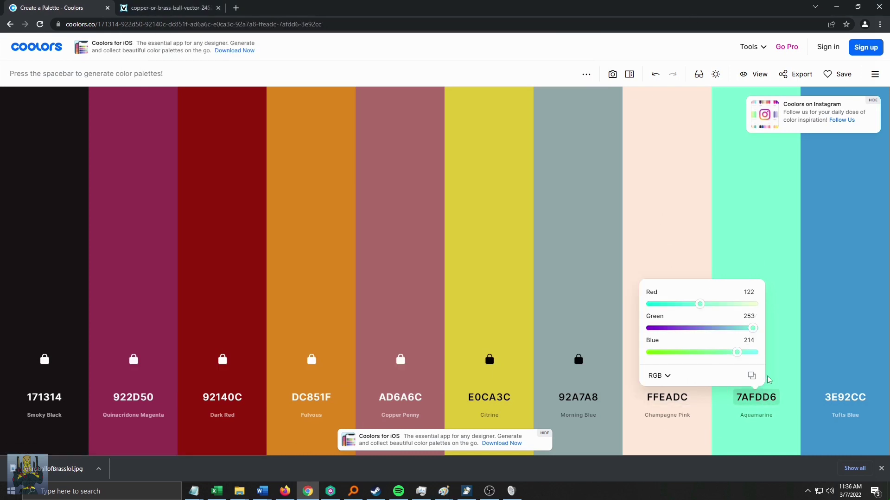
{"action": "left_click", "coordinate": [756, 359]}
{"action": "left_click", "coordinate": [761, 405]}
{"action": "left_click", "coordinate": [749, 292]}
{"action": "type", "text": "157"}
{"action": "left_click", "coordinate": [750, 316]}
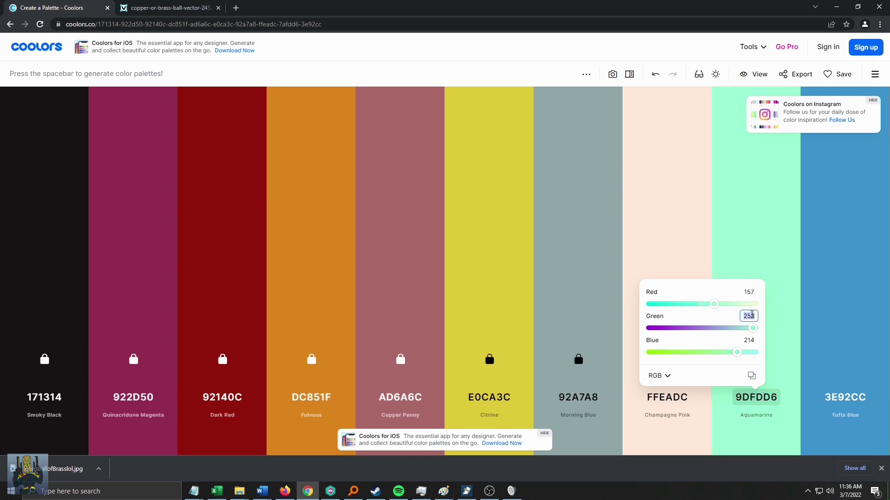
{"action": "type", "text": "74"}
{"action": "left_click", "coordinate": [747, 340]}
{"action": "type", "text": "42"}
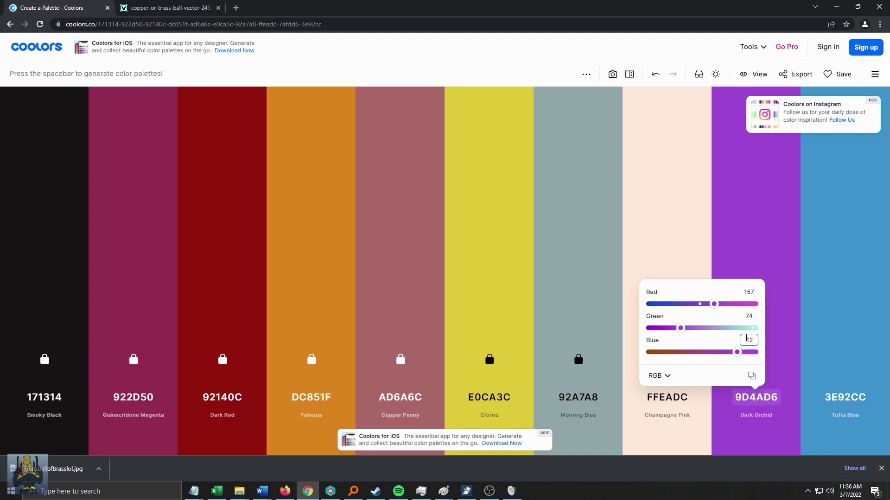
{"action": "key", "text": "Return"}
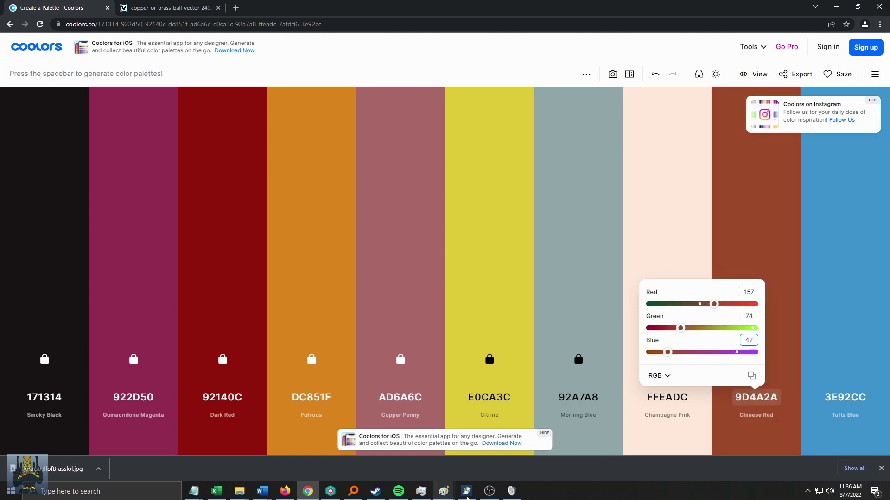
Switch to Paint, sample the dark red band along the bottom of the brass ball, and open its RGB values
{"action": "left_click", "coordinate": [443, 492]}
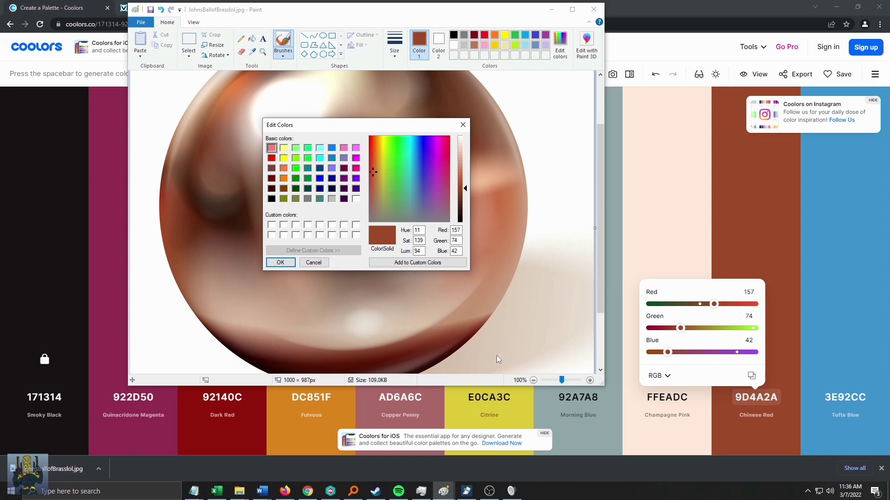
{"action": "left_click", "coordinate": [462, 125]}
{"action": "left_click_drag", "start_coordinate": [598, 139], "coordinate": [601, 182]}
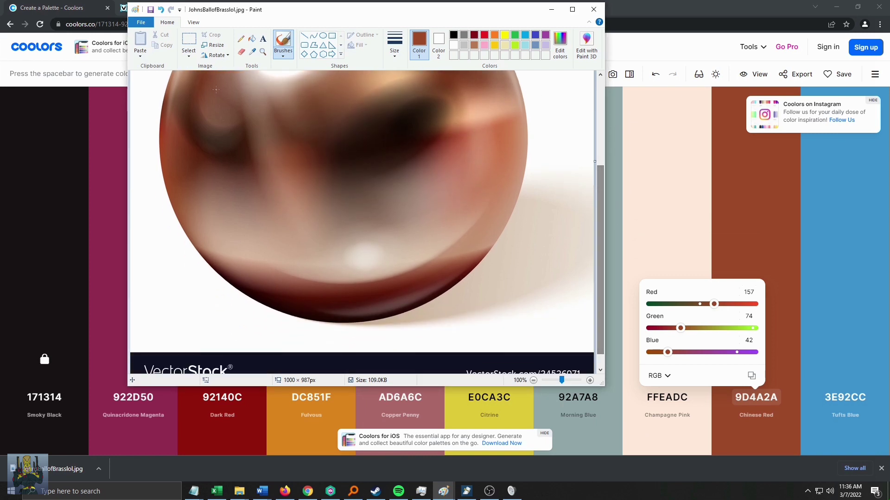
{"action": "left_click", "coordinate": [252, 52]}
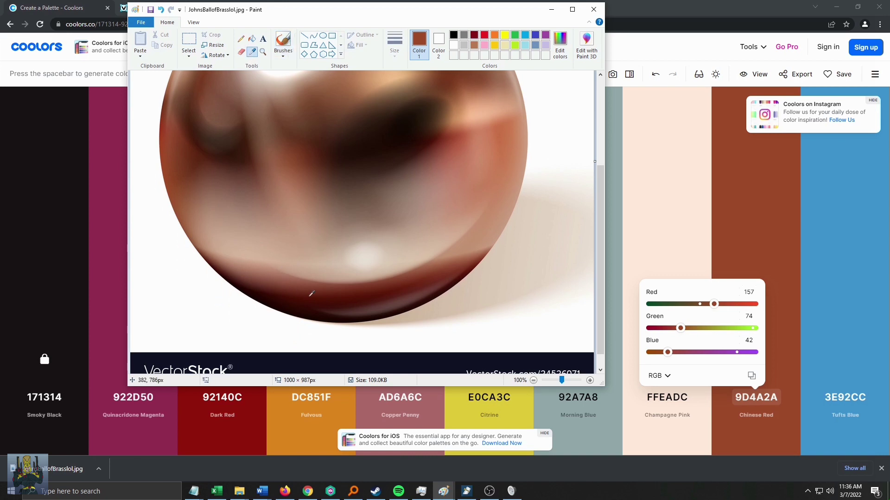
{"action": "left_click", "coordinate": [325, 300]}
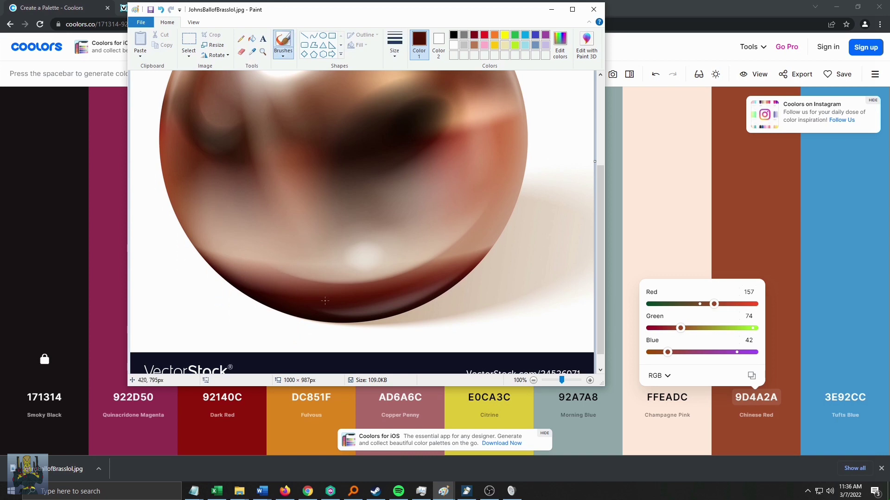
{"action": "left_click", "coordinate": [252, 51]}
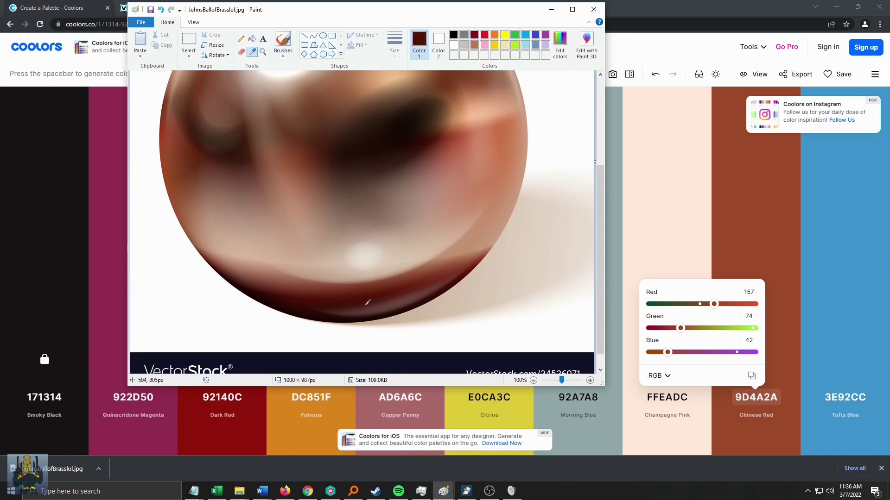
{"action": "left_click", "coordinate": [330, 301]}
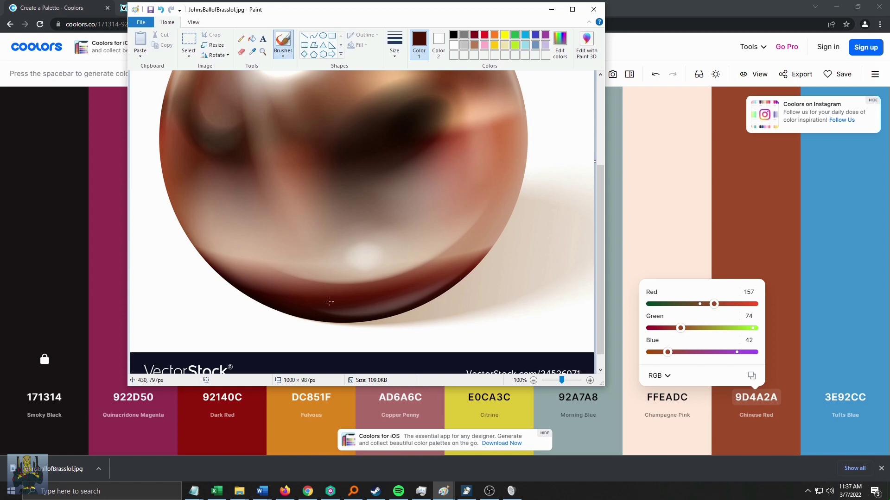
{"action": "left_click", "coordinate": [252, 51]}
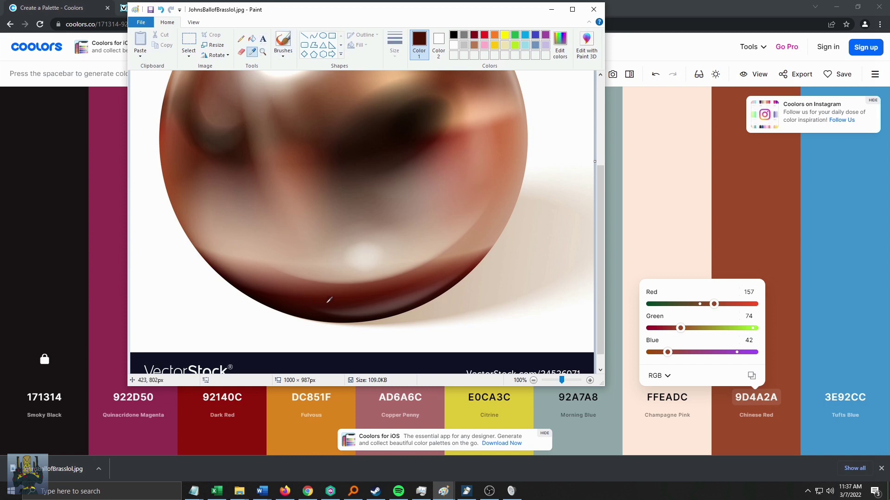
{"action": "left_click", "coordinate": [327, 303]}
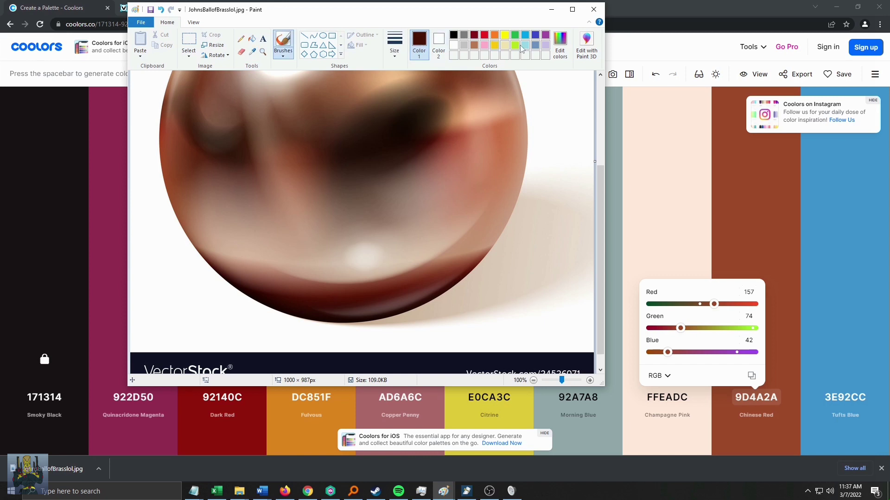
{"action": "left_click", "coordinate": [560, 44]}
Return to Coolors and change the tenth color, 3E92CC, to Red 71, Green 17, Blue 7
{"action": "left_click", "coordinate": [771, 183]}
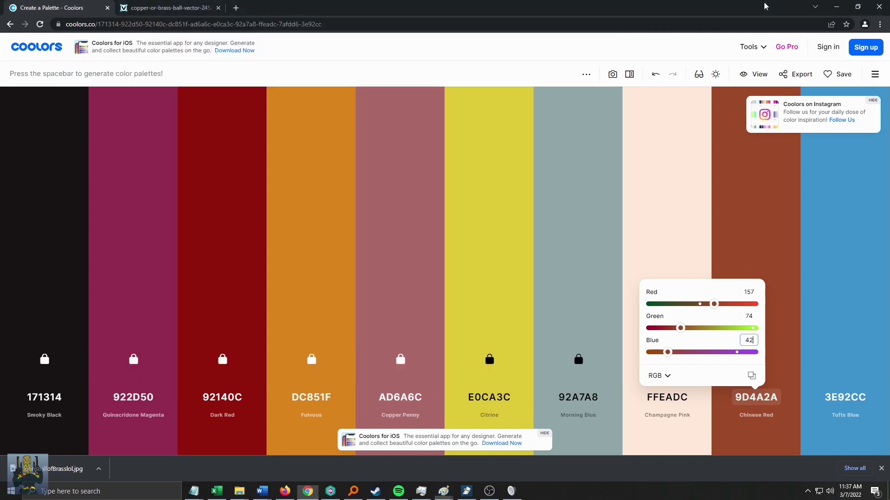
{"action": "left_click", "coordinate": [844, 400]}
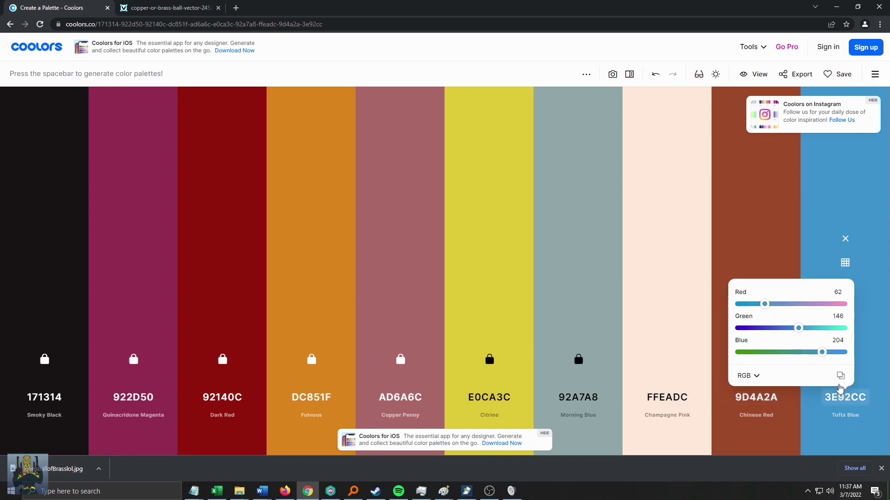
{"action": "type", "text": "71"}
{"action": "left_click", "coordinate": [840, 316]}
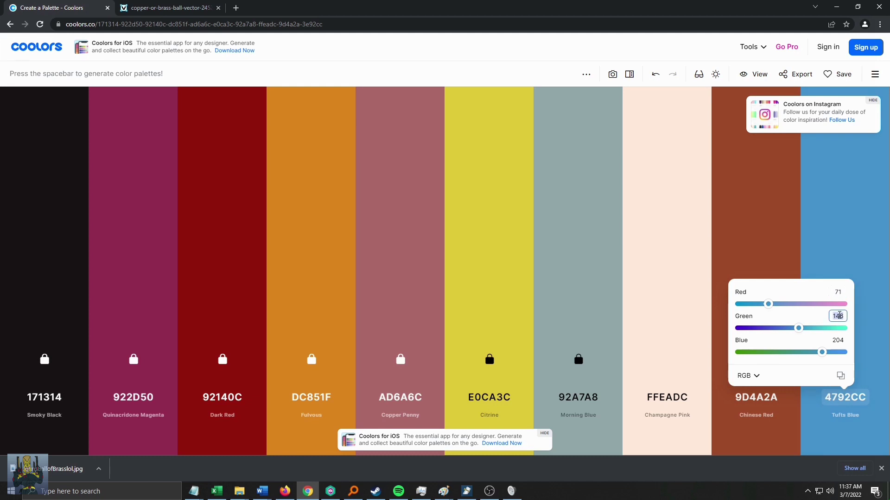
{"action": "type", "text": "17"}
{"action": "left_click", "coordinate": [838, 339]}
{"action": "type", "text": "2"}
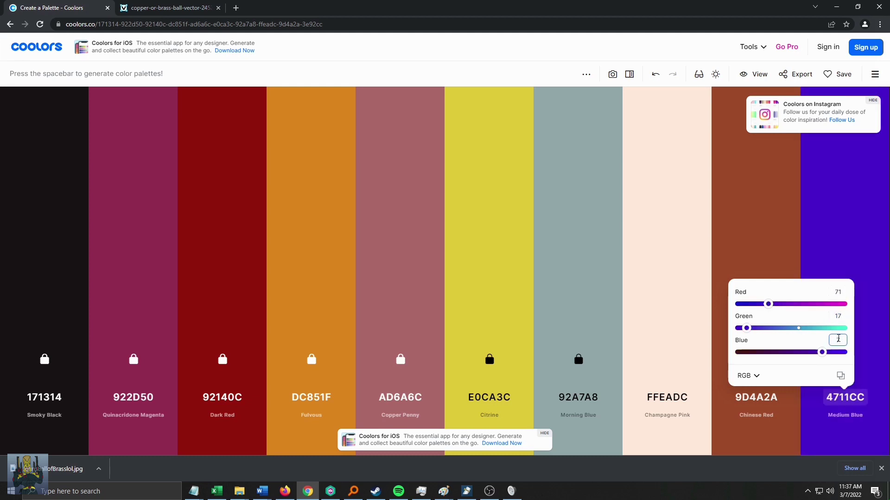
{"action": "key", "text": "Return"}
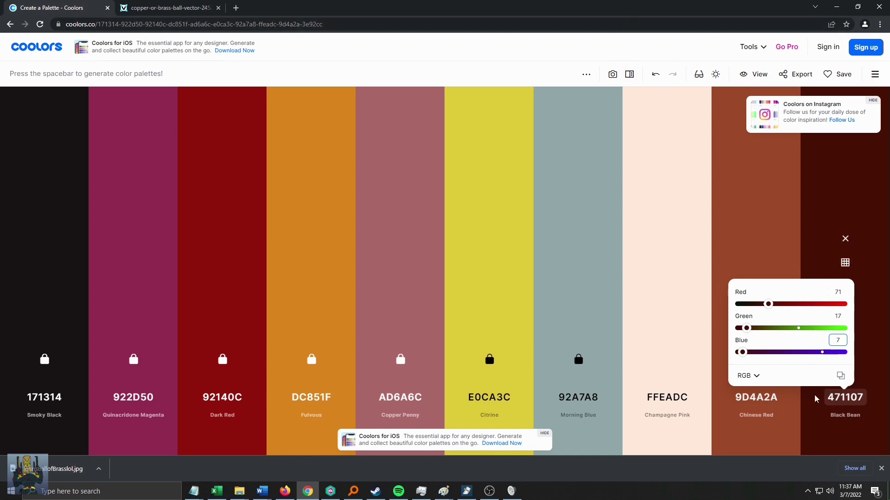
{"action": "left_click", "coordinate": [831, 449]}
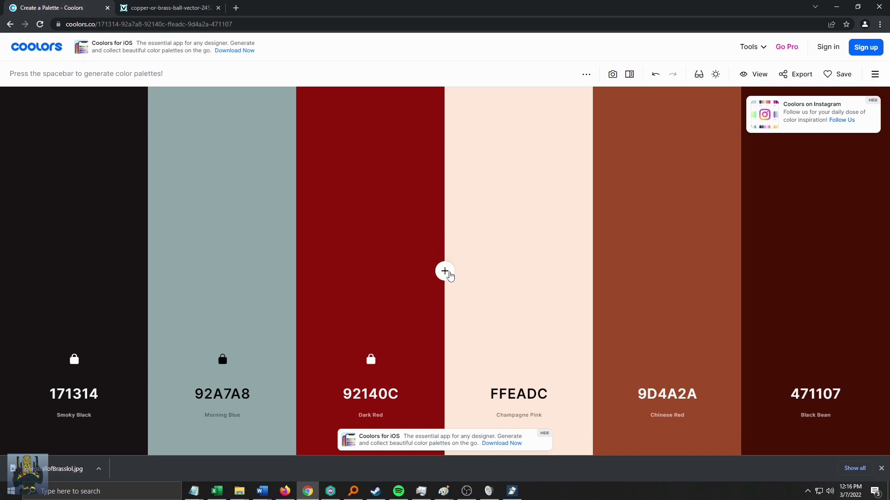
Insert three intermediate colors between 92140C and FFEADC in the reduced palette, and remove the middle one, E4B5A8
{"action": "left_click", "coordinate": [445, 271]}
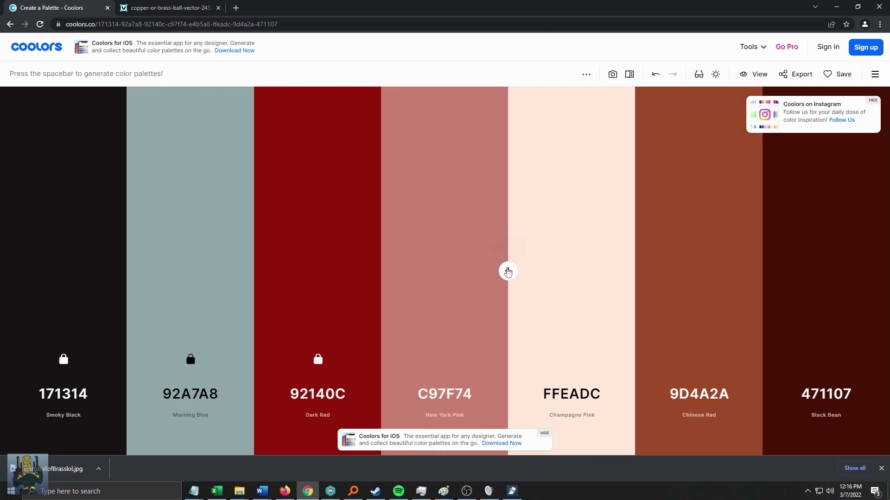
{"action": "left_click", "coordinate": [508, 272]}
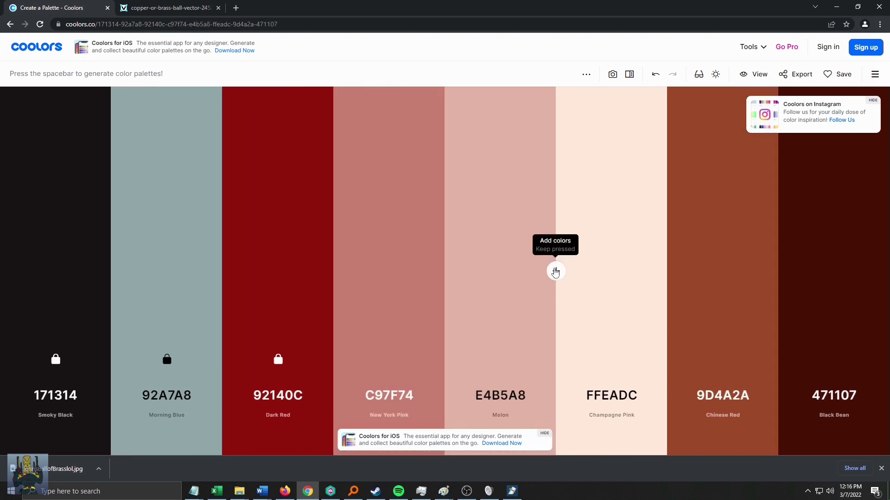
{"action": "left_click", "coordinate": [555, 272]}
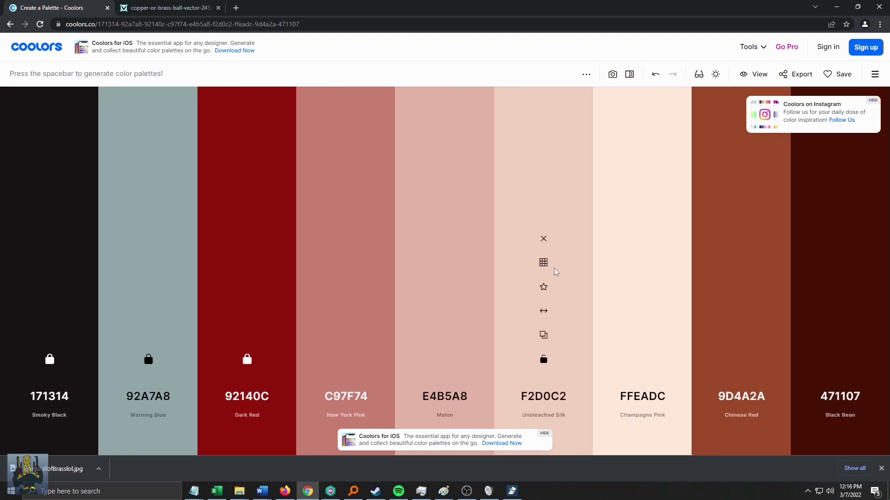
{"action": "left_click", "coordinate": [445, 239]}
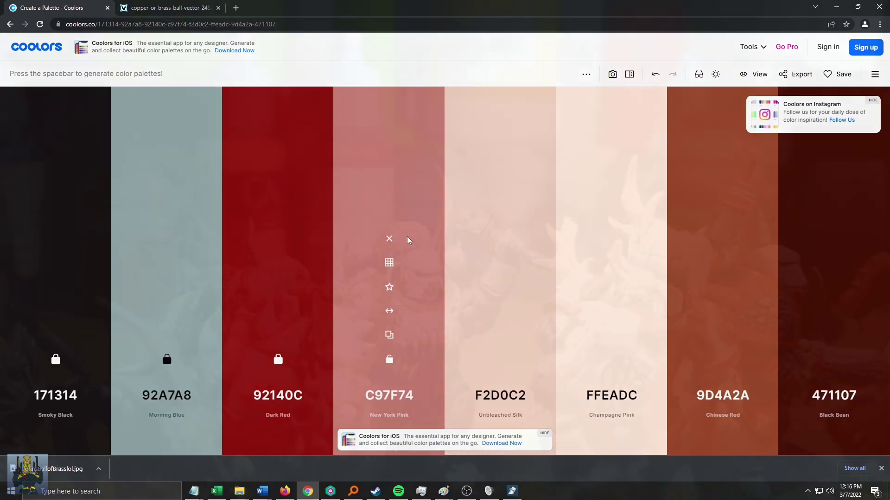